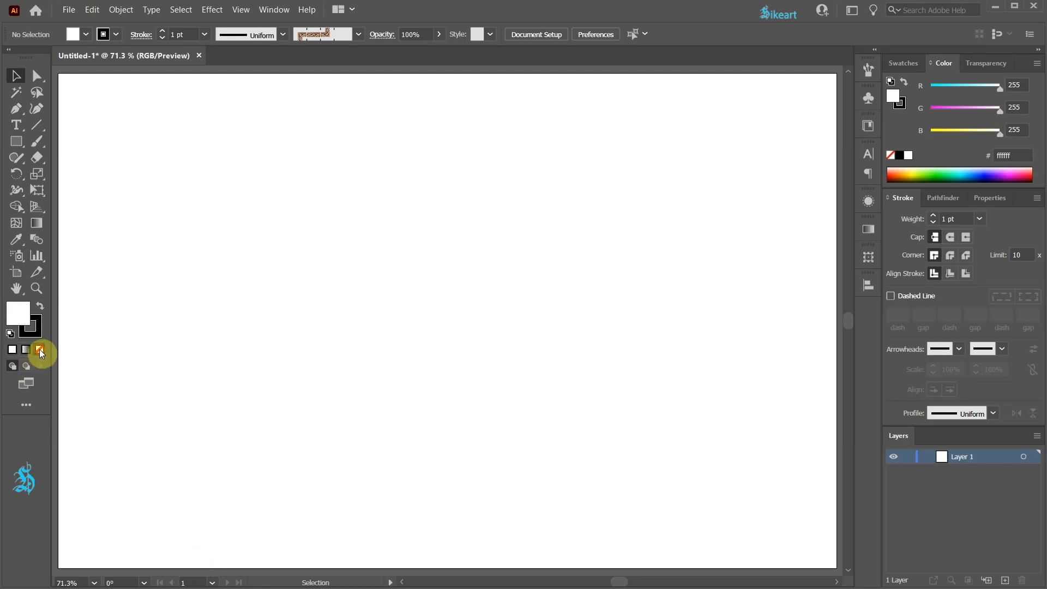
- Draw a short, slightly curved, nearly upright open path with no fill and a black stroke using the Curvature Tool
{"action": "left_click", "coordinate": [31, 328]}
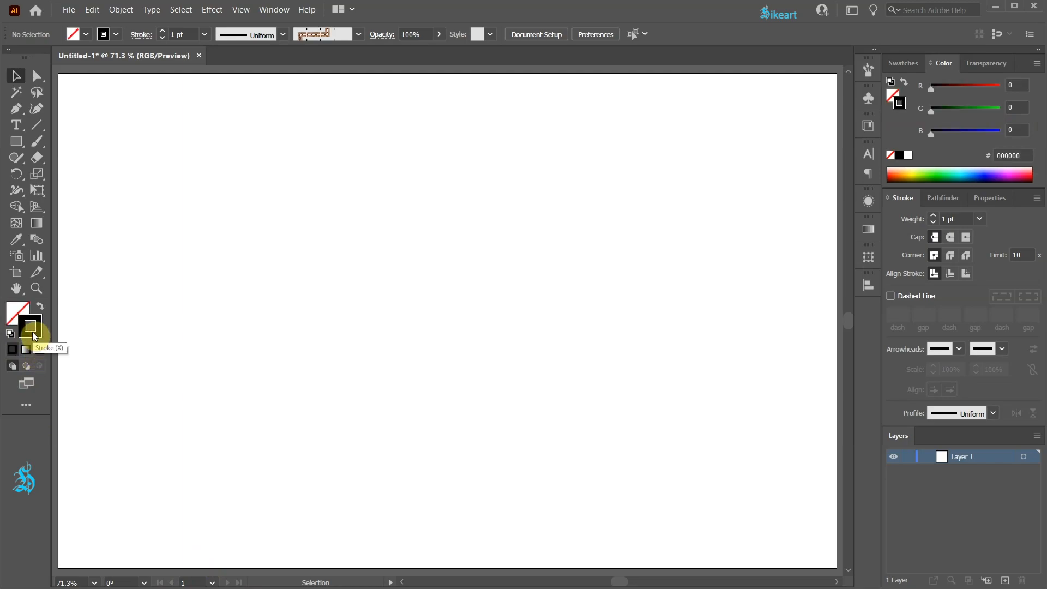
{"action": "left_click", "coordinate": [36, 109]}
{"action": "left_click", "coordinate": [362, 316]}
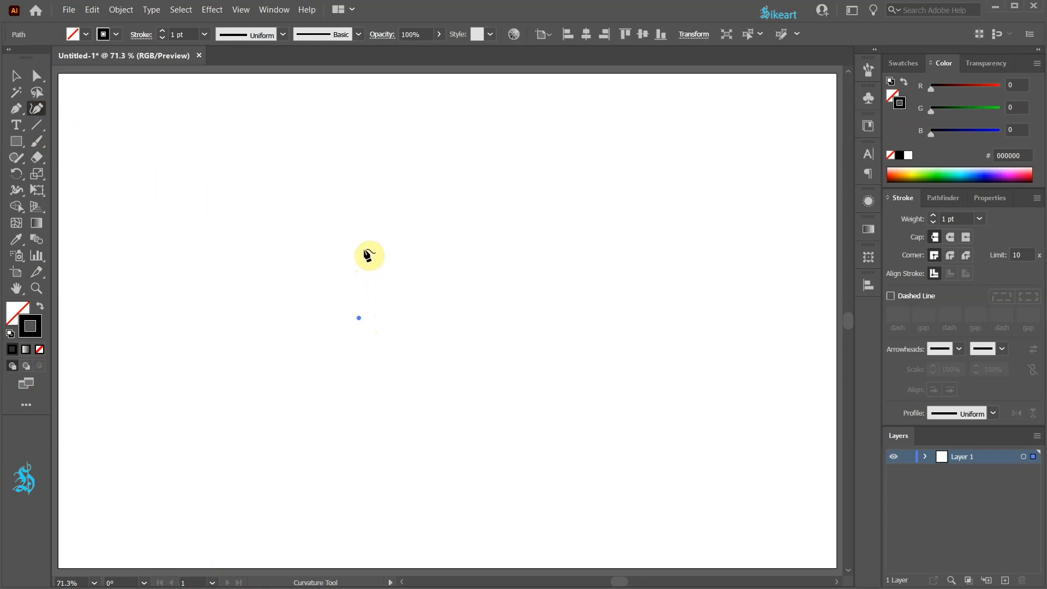
{"action": "left_click", "coordinate": [372, 241]}
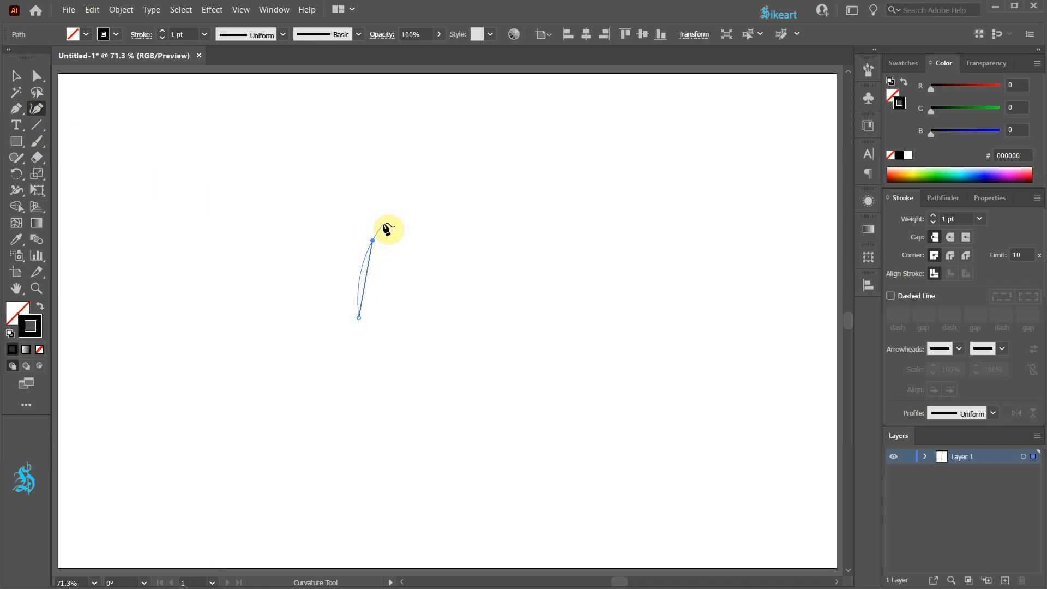
{"action": "left_click", "coordinate": [382, 225]}
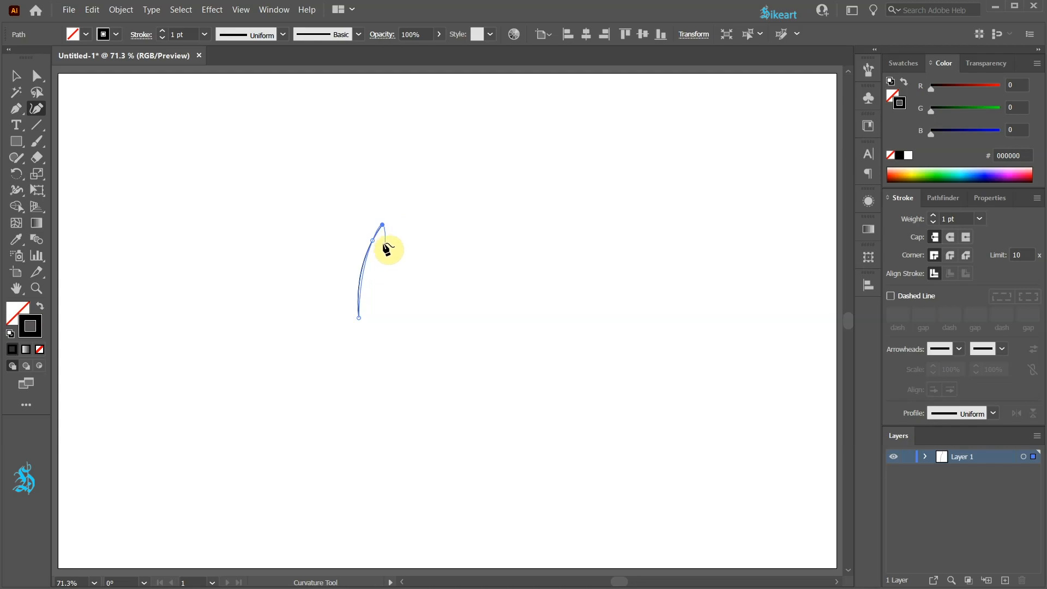
{"action": "key", "text": "v"}
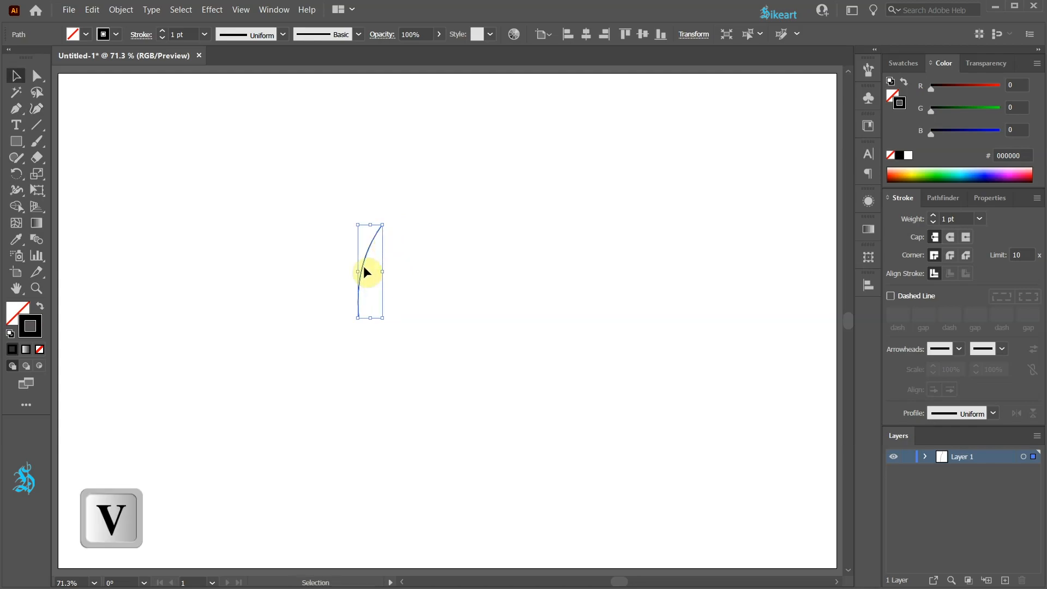
- Set the curved path's stroke weight to 4 pt
{"action": "left_click", "coordinate": [933, 216]}
{"action": "left_click", "coordinate": [933, 216]}
{"action": "left_click", "coordinate": [934, 216]}
- Narrow the stroke slightly near its upper anchor and taper its upper end to a point with the Width Tool
{"action": "scroll", "coordinate": [381, 229], "scroll_direction": "up", "scroll_amount": 5}
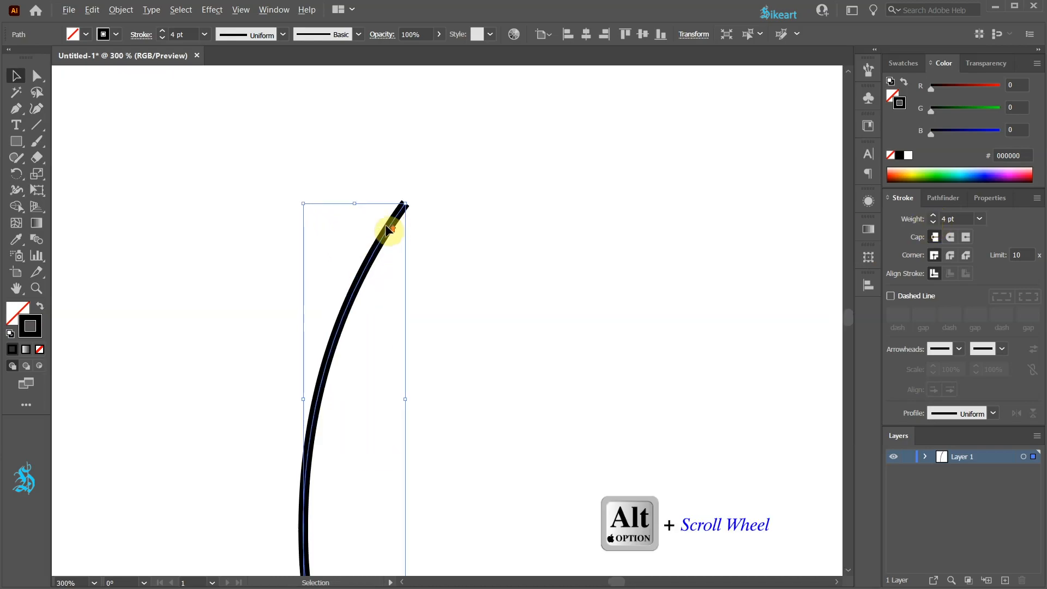
{"action": "scroll", "coordinate": [386, 229], "scroll_direction": "up", "scroll_amount": 6}
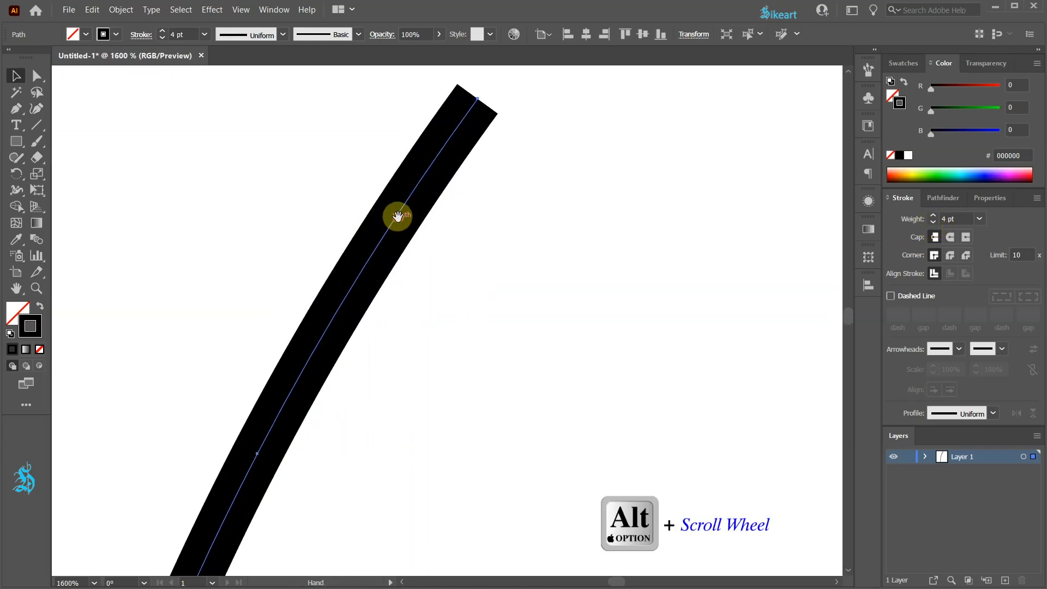
{"action": "left_click", "coordinate": [20, 191]}
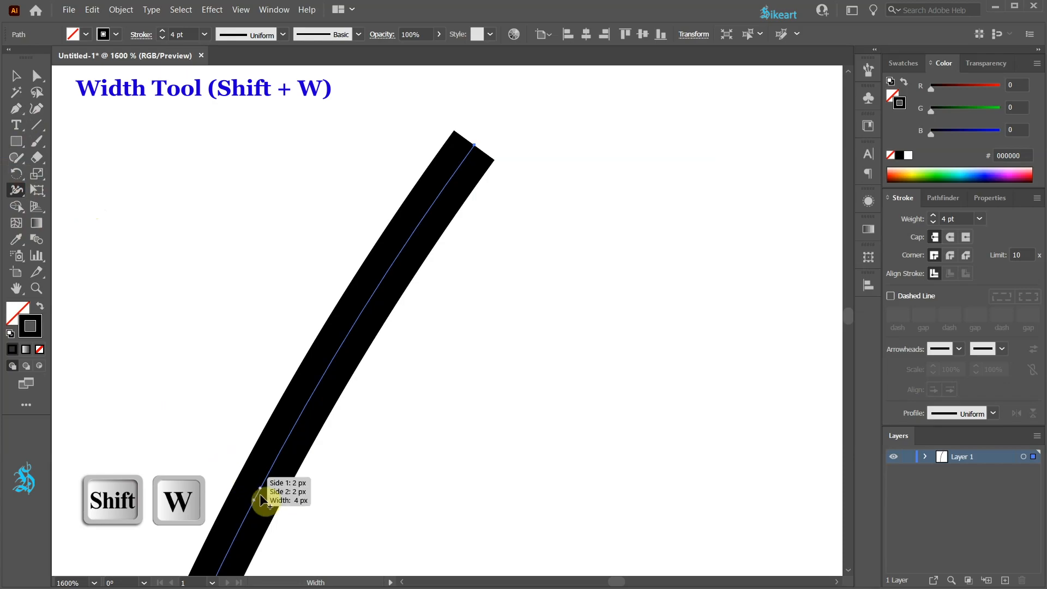
{"action": "left_click_drag", "start_coordinate": [263, 494], "coordinate": [278, 498]}
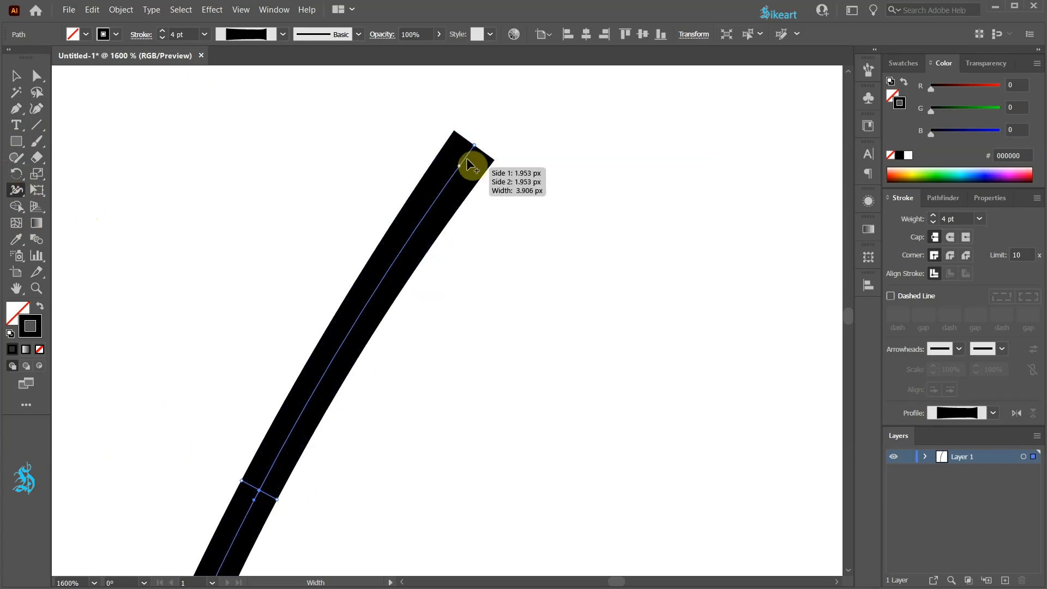
{"action": "left_click_drag", "start_coordinate": [494, 159], "coordinate": [473, 143]}
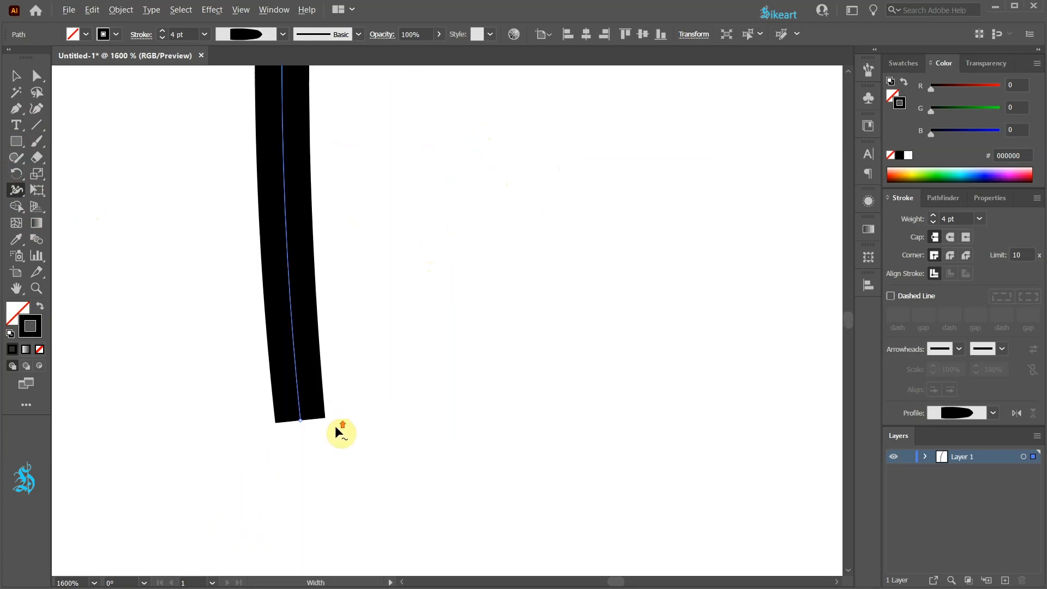
- Give the stroke a round cap at its lower end and return to the full artboard view
{"action": "key", "text": "a"}
{"action": "left_click", "coordinate": [275, 413]}
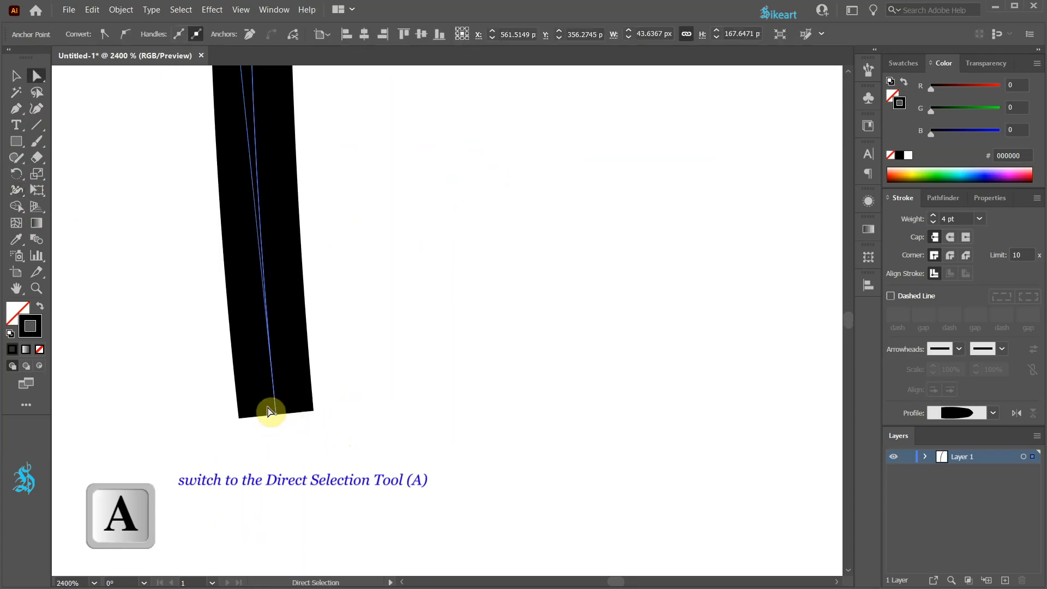
{"action": "left_click", "coordinate": [953, 237]}
{"action": "scroll", "coordinate": [480, 387], "scroll_direction": "down", "scroll_amount": 3}
{"action": "key", "text": "ctrl+0"}
- Scale the tapered stroke down slightly and rotate it counterclockwise about its thick end until its tip points up and to the left
{"action": "key", "text": "v"}
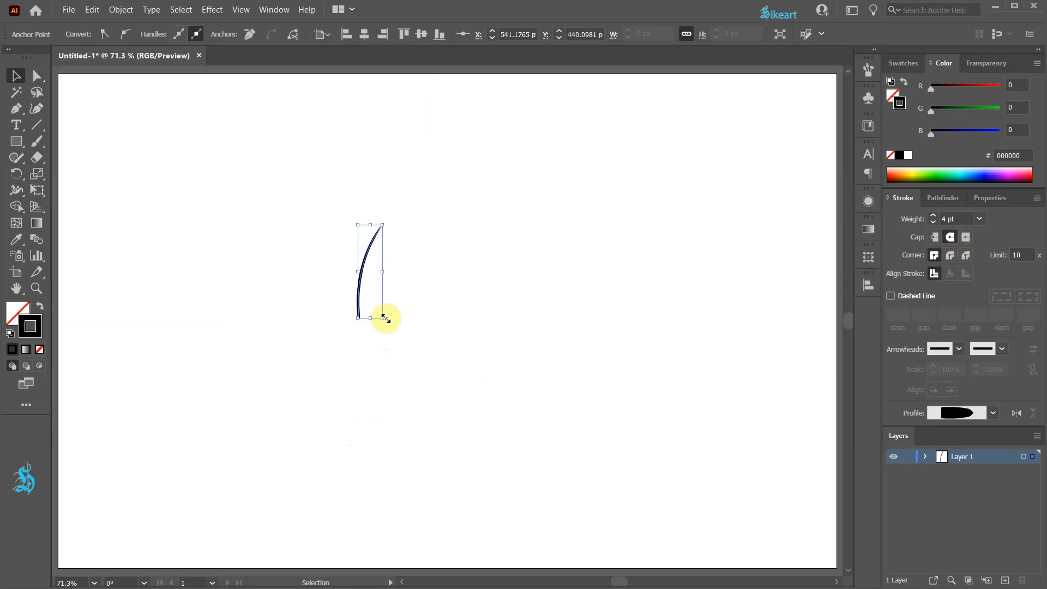
{"action": "mouse_move", "coordinate": [383, 318]}
{"action": "left_mouse_down"}
{"action": "mouse_move", "coordinate": [381, 288]}
{"action": "mouse_move", "coordinate": [379, 306]}
{"action": "left_mouse_up"}
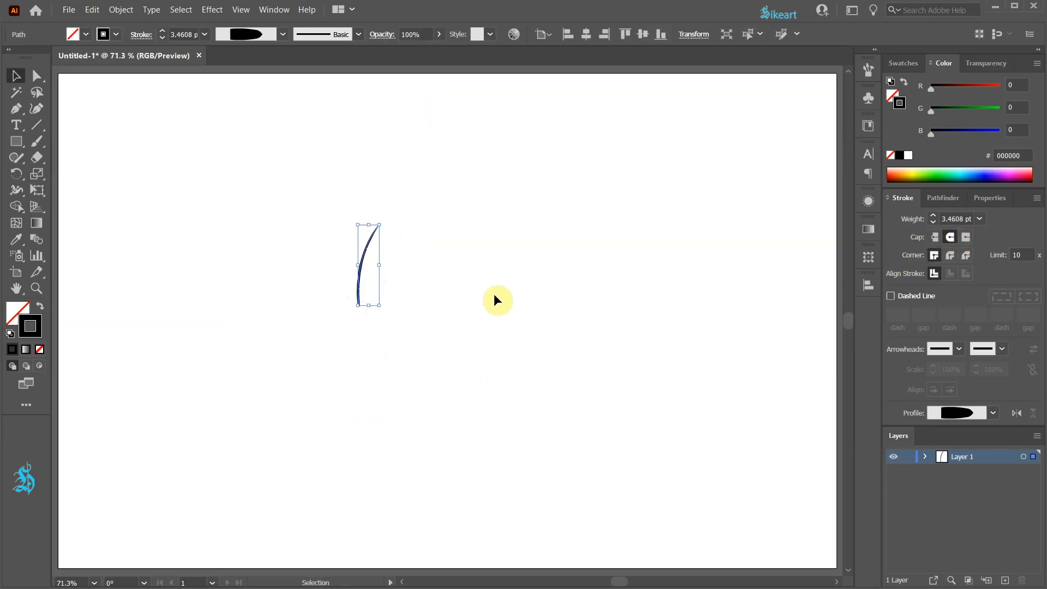
{"action": "key", "text": "r"}
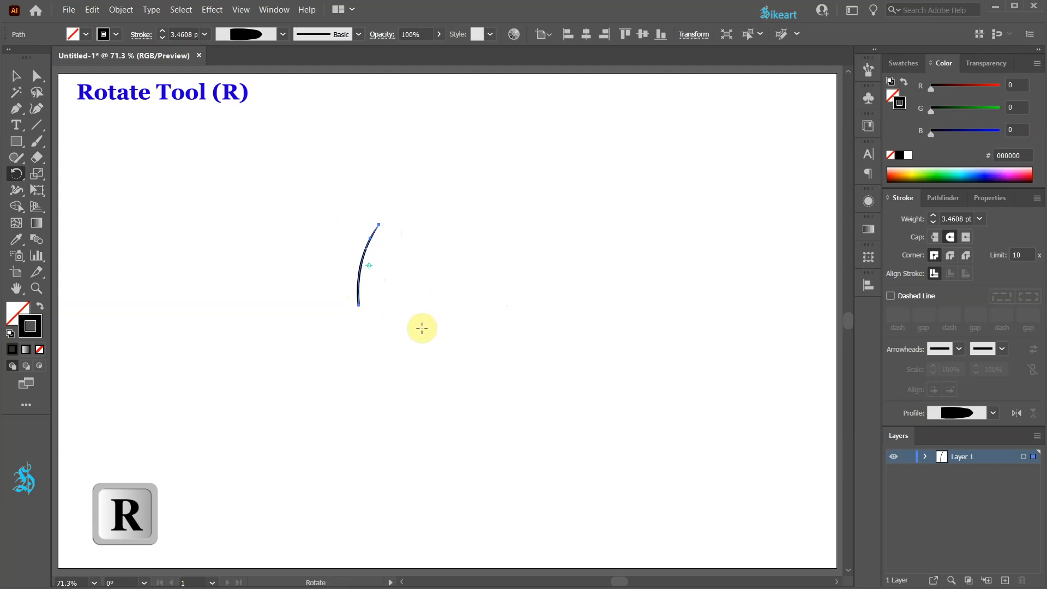
{"action": "left_click", "coordinate": [357, 305]}
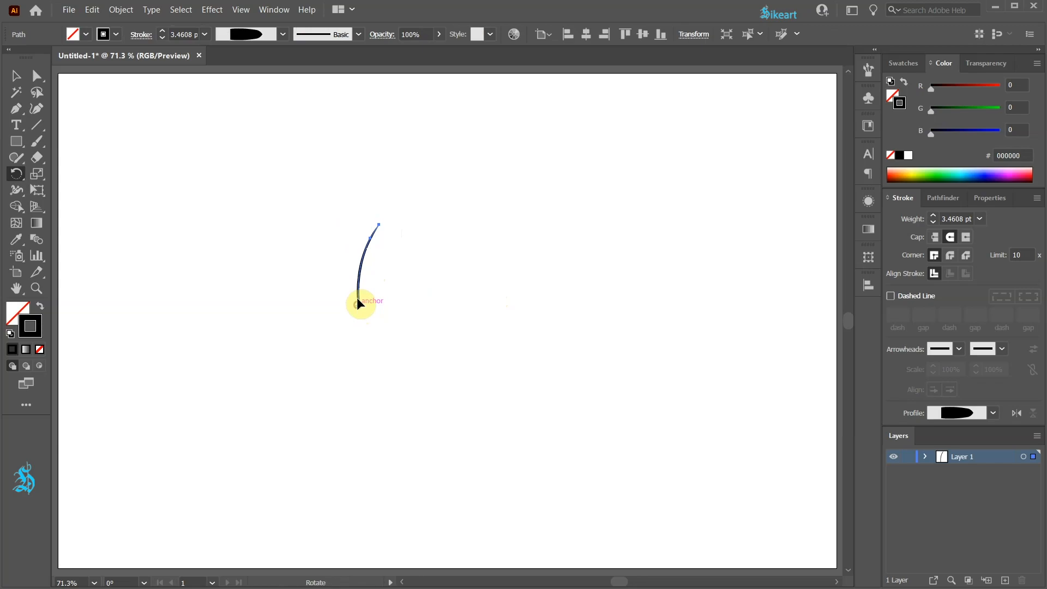
{"action": "left_click_drag", "start_coordinate": [360, 290], "coordinate": [283, 274]}
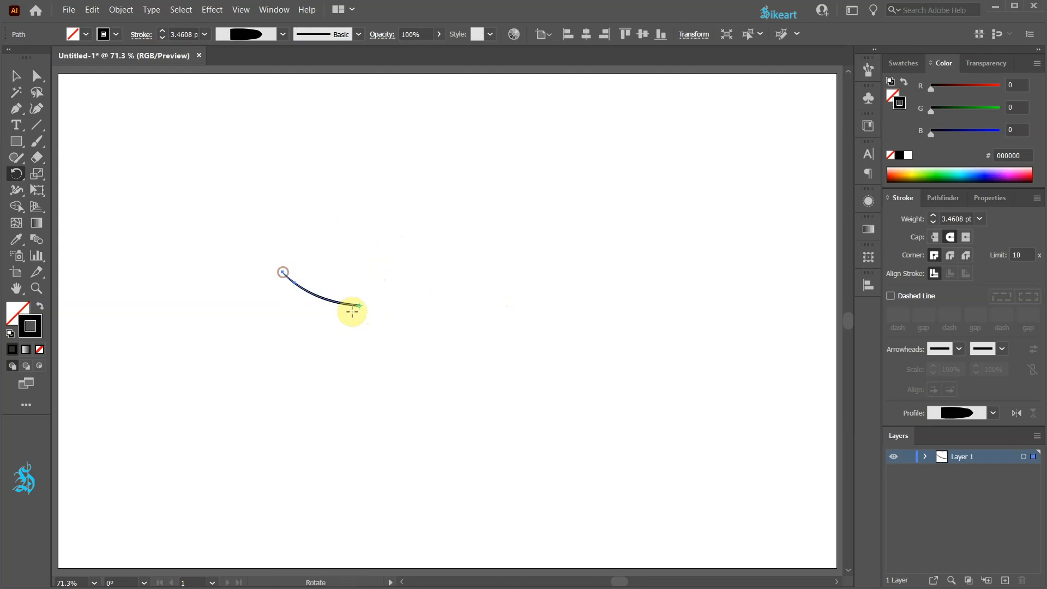
{"action": "key", "text": "v"}
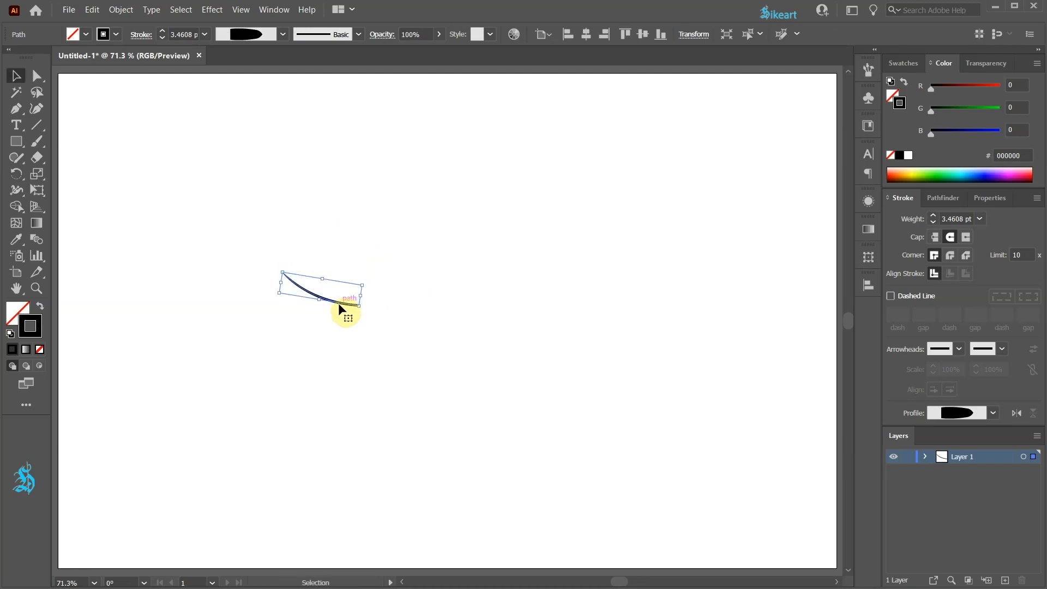
- Duplicate the stroke in place and rotate the copy slightly clockwise about the shared thick end
{"action": "key", "text": "ctrl+c"}
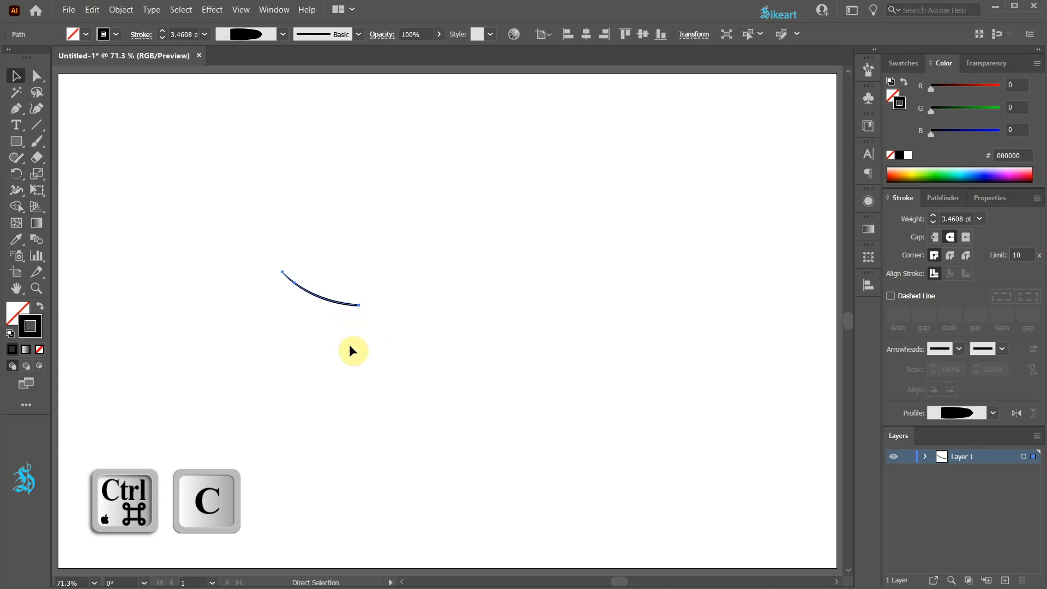
{"action": "key", "text": "ctrl+f"}
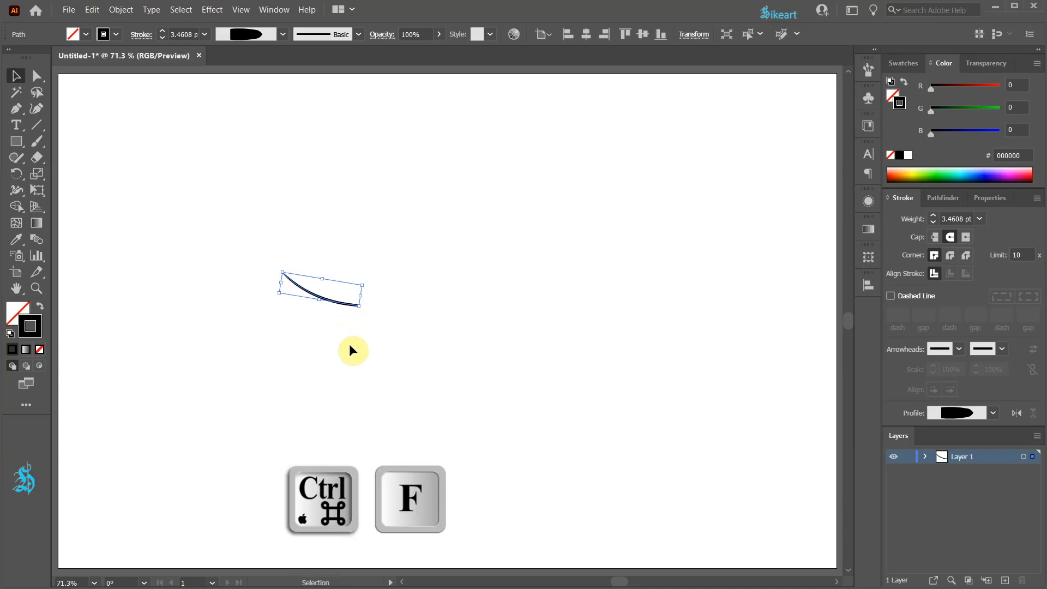
{"action": "left_click", "coordinate": [925, 457]}
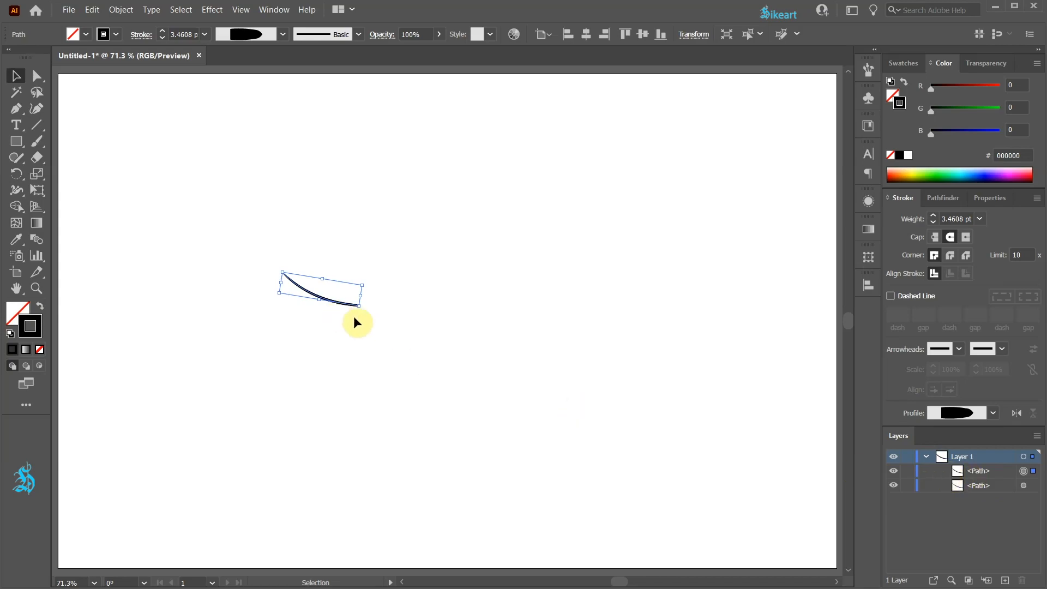
{"action": "key", "text": "r"}
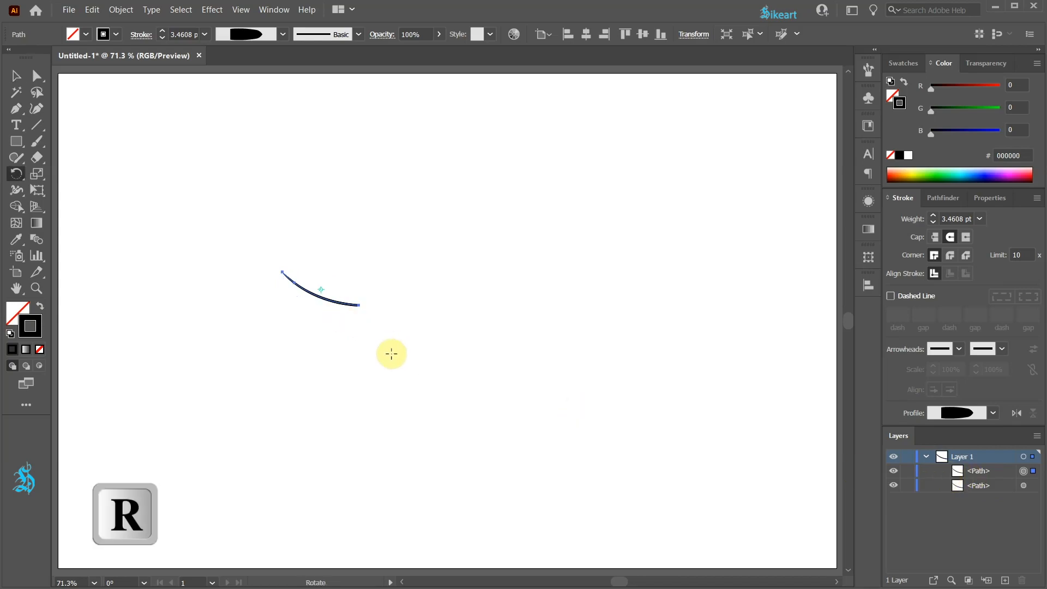
{"action": "left_click", "coordinate": [357, 307]}
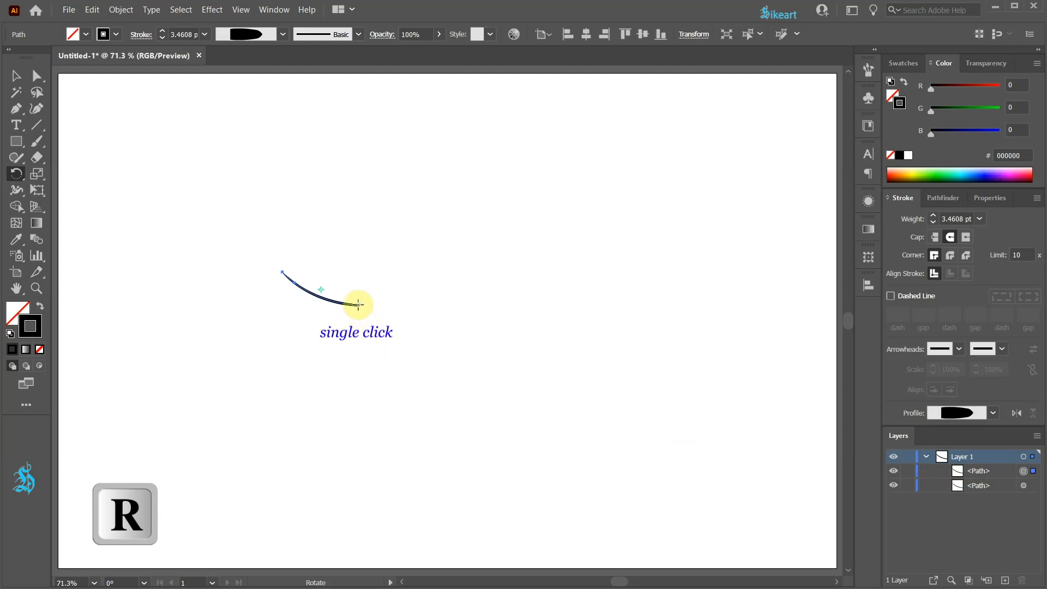
{"action": "left_click_drag", "start_coordinate": [290, 276], "coordinate": [300, 260]}
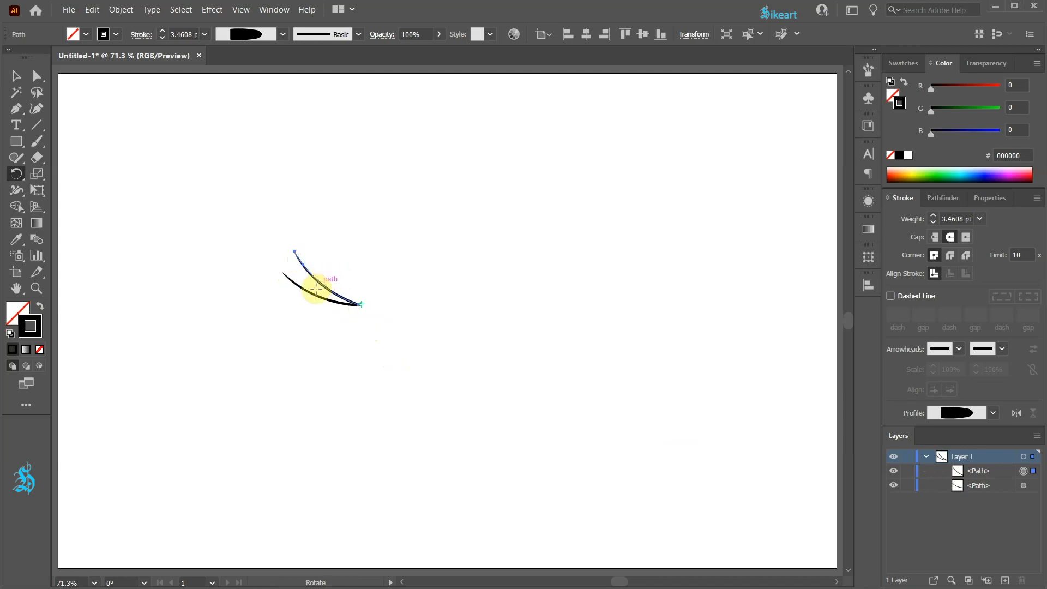
- Add two more in-place copies of the stroke, fanning them further clockwise about the same thick end
{"action": "key", "text": "ctrl+c"}
{"action": "key", "text": "ctrl+f"}
{"action": "left_click_drag", "start_coordinate": [301, 261], "coordinate": [317, 236]}
{"action": "key", "text": "ctrl+c"}
{"action": "key", "text": "ctrl+f"}
- Rotate the three lower strokes slightly counterclockwise about their shared end to widen the spacing of the fan
{"action": "scroll", "coordinate": [302, 287], "scroll_direction": "up", "scroll_amount": 4}
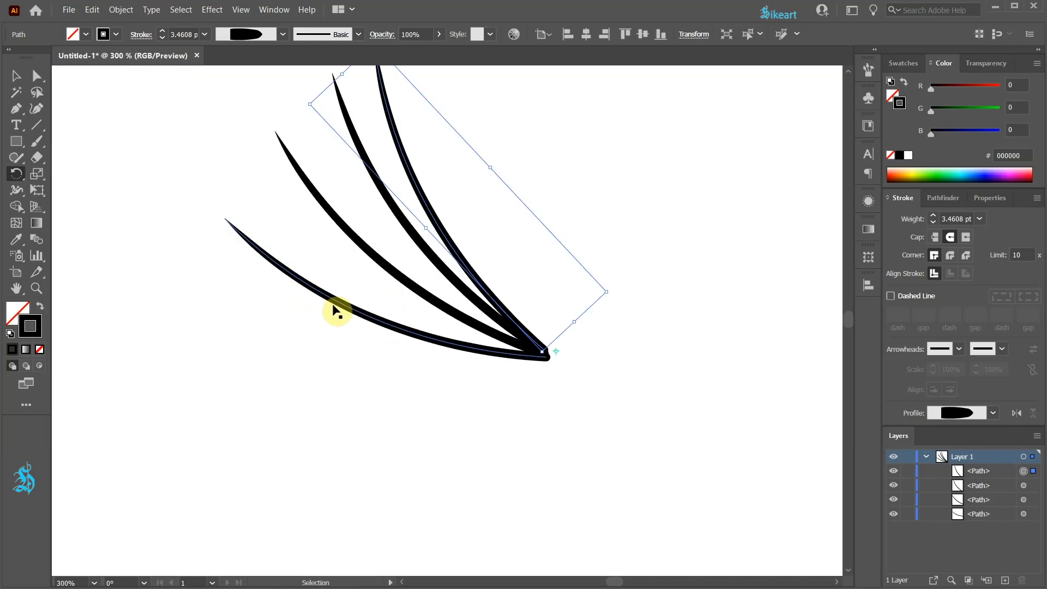
{"action": "left_click", "coordinate": [333, 309], "text": "ctrl"}
{"action": "left_click_drag", "start_coordinate": [238, 232], "coordinate": [230, 253]}
{"action": "left_click", "coordinate": [376, 262], "text": "ctrl"}
{"action": "left_click_drag", "start_coordinate": [280, 150], "coordinate": [254, 194]}
{"action": "left_click", "coordinate": [407, 223], "text": "ctrl"}
{"action": "left_click_drag", "start_coordinate": [342, 109], "coordinate": [298, 152]}
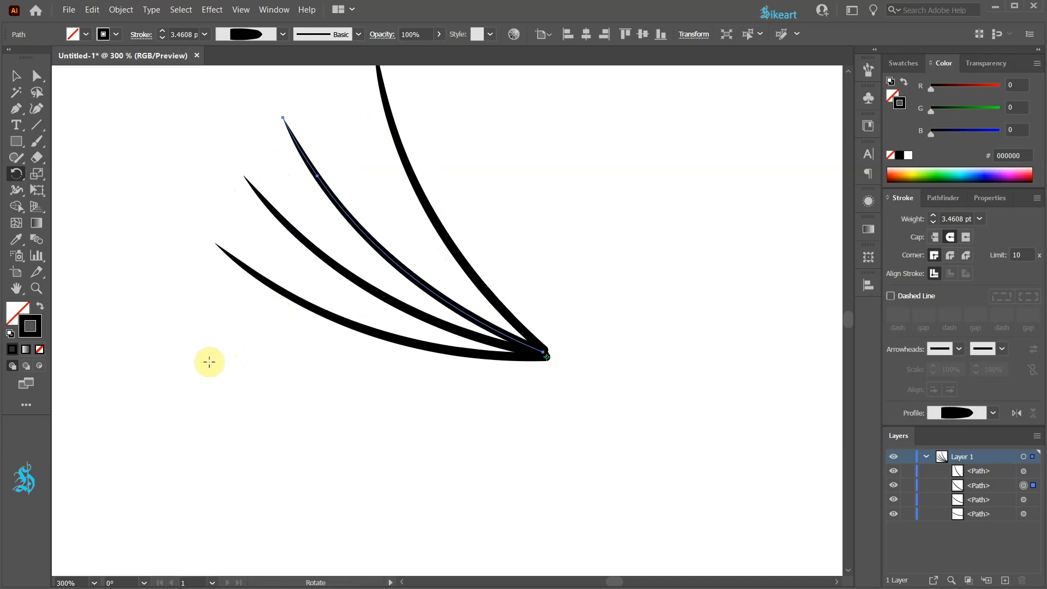
{"action": "scroll", "coordinate": [180, 355], "scroll_direction": "down", "scroll_amount": 1}
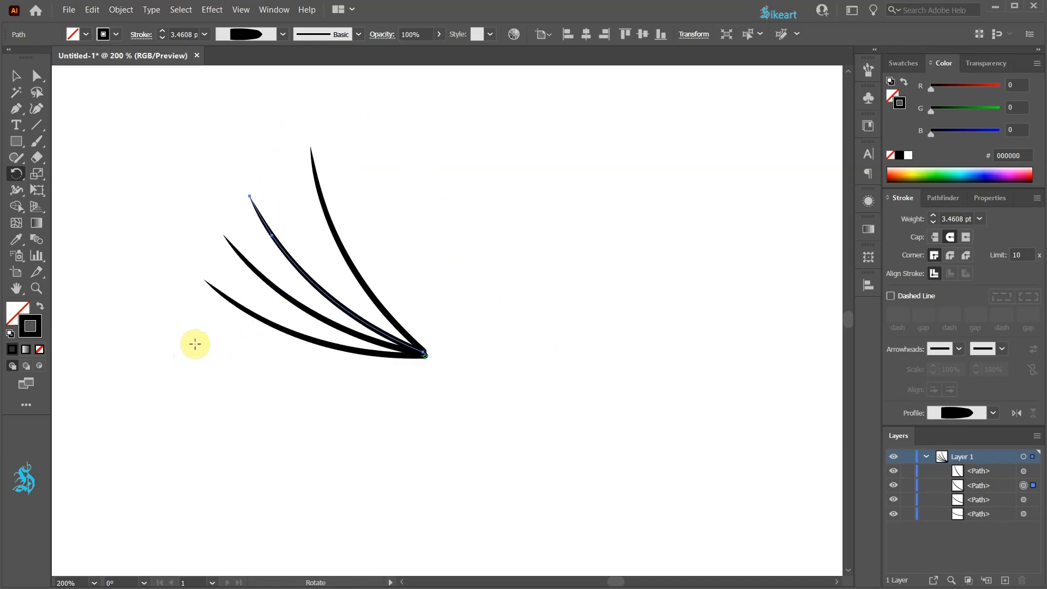
{"action": "left_click", "coordinate": [528, 299], "text": "ctrl"}
- Colour the lowest stroke of the fan #009148 and the second lowest #006e3a
{"action": "key", "text": "v"}
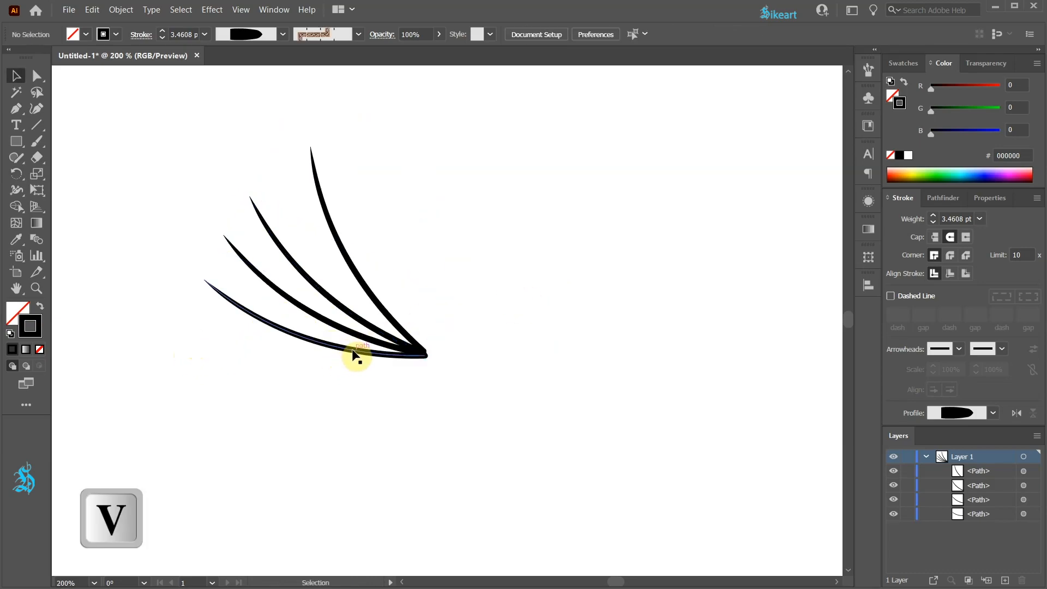
{"action": "left_click", "coordinate": [354, 355]}
{"action": "left_click", "coordinate": [911, 65]}
{"action": "left_click", "coordinate": [909, 168]}
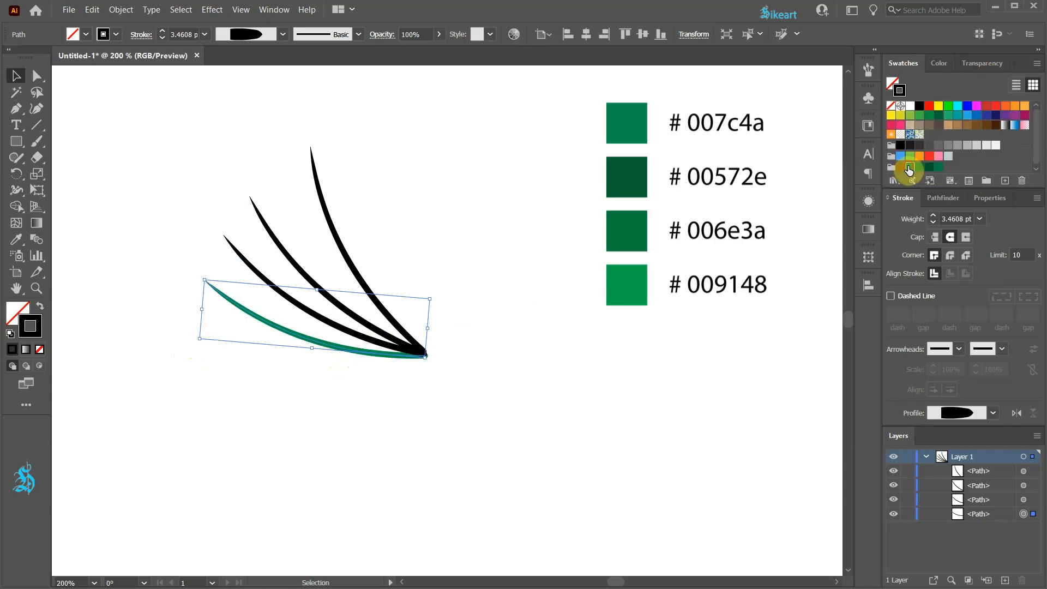
{"action": "left_click", "coordinate": [300, 296]}
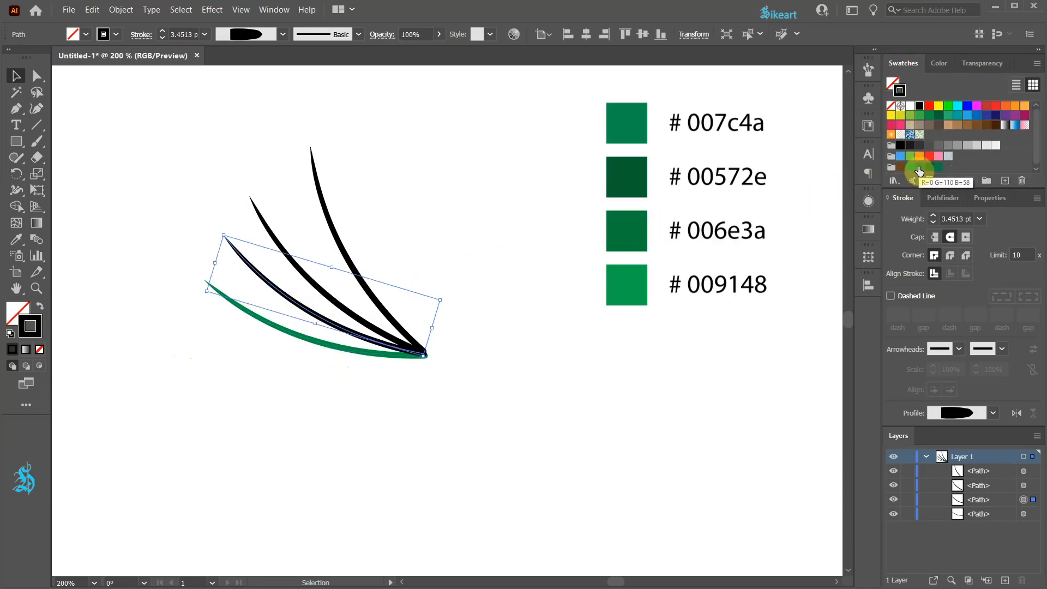
{"action": "left_click", "coordinate": [919, 171]}
- Colour the third stroke of the fan #007c4a and the topmost one #00572e
{"action": "left_click", "coordinate": [326, 290]}
{"action": "left_click", "coordinate": [938, 167]}
{"action": "left_click", "coordinate": [379, 303]}
{"action": "left_click", "coordinate": [928, 167]}
{"action": "left_click", "coordinate": [651, 292]}
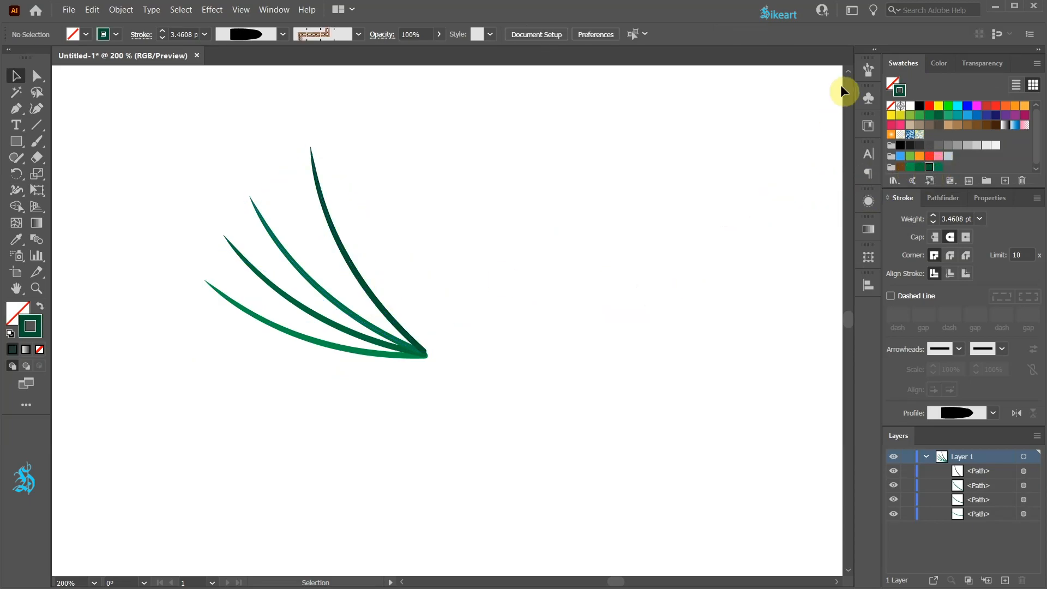
- Create a new Scatter Brush from the topmost dark green stroke
{"action": "left_click", "coordinate": [869, 70]}
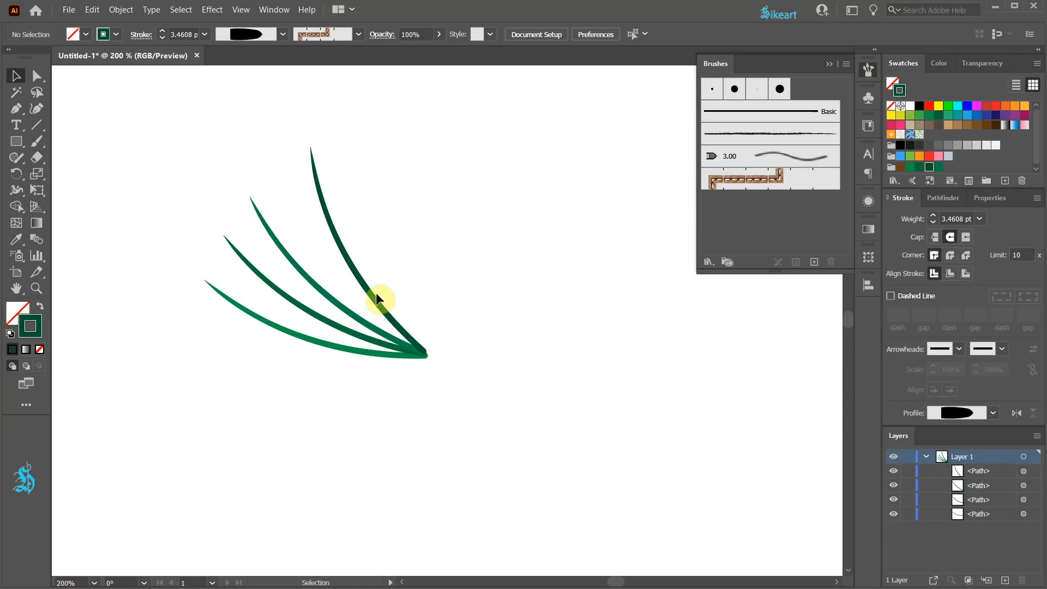
{"action": "mouse_move", "coordinate": [376, 294]}
{"action": "left_mouse_down"}
{"action": "mouse_move", "coordinate": [378, 302]}
{"action": "mouse_move", "coordinate": [749, 204]}
{"action": "left_mouse_up"}
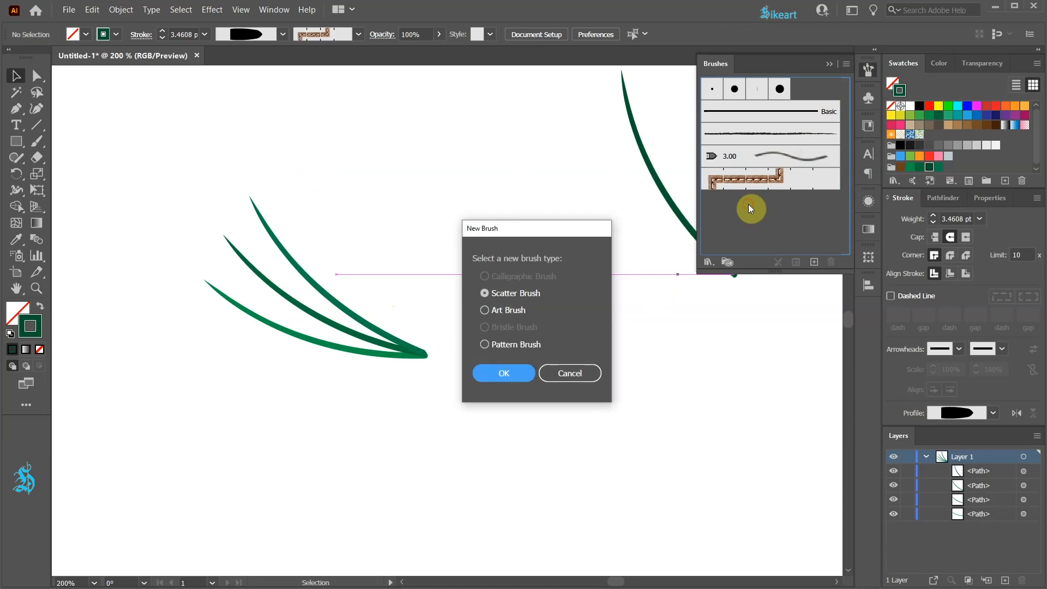
{"action": "left_click", "coordinate": [515, 292]}
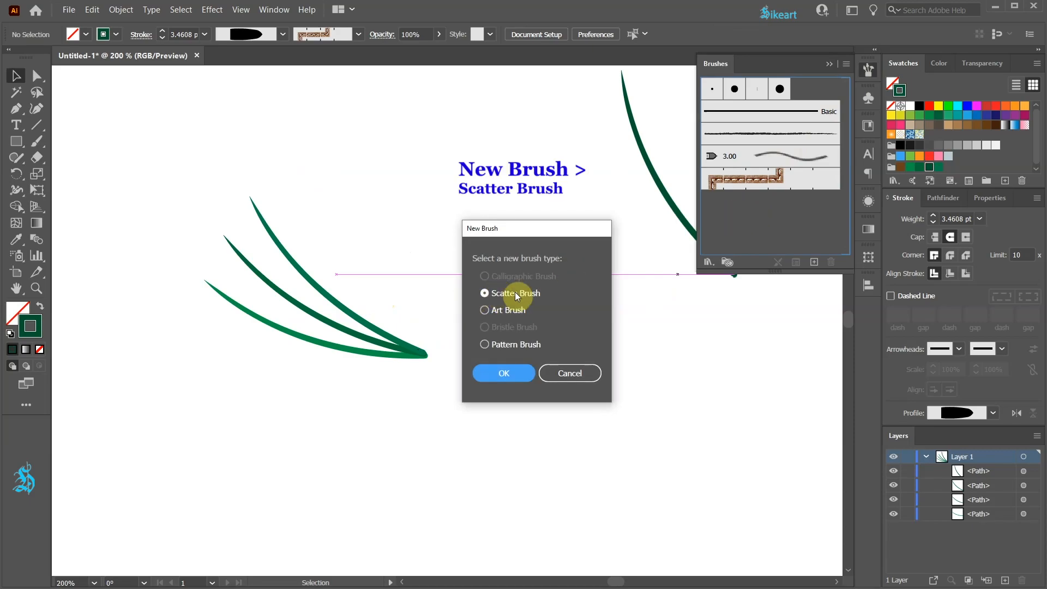
{"action": "left_click", "coordinate": [521, 374]}
- Set the scatter brush's Size, Spacing, Scatter and Rotation modes to Random
{"action": "left_click", "coordinate": [732, 108]}
{"action": "left_click", "coordinate": [716, 136]}
{"action": "left_click", "coordinate": [732, 130]}
{"action": "left_click", "coordinate": [705, 161]}
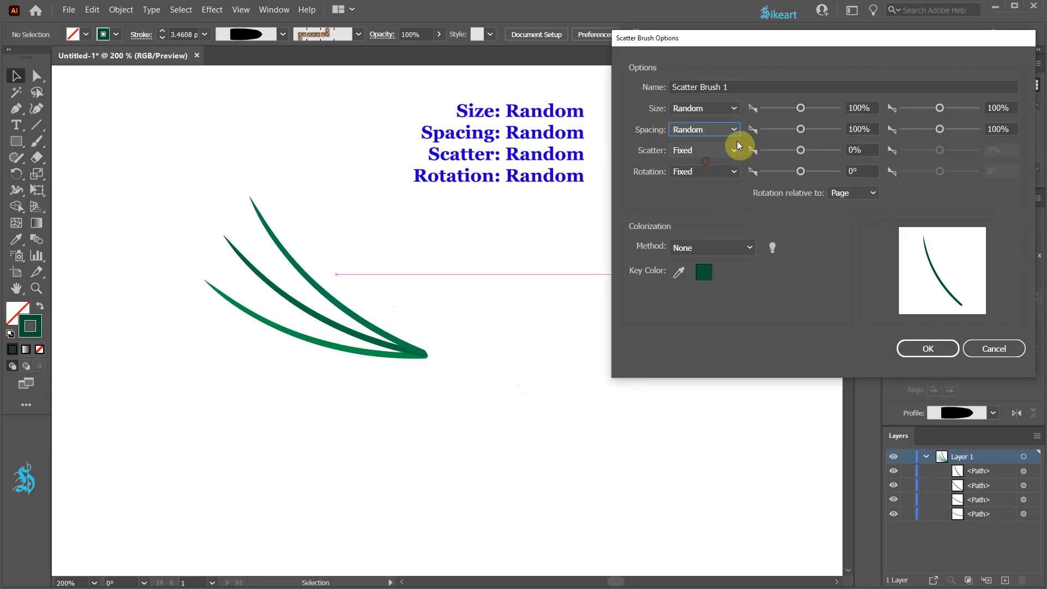
{"action": "left_click", "coordinate": [734, 150]}
{"action": "left_click", "coordinate": [703, 181]}
{"action": "left_click", "coordinate": [723, 171]}
{"action": "left_click", "coordinate": [703, 206]}
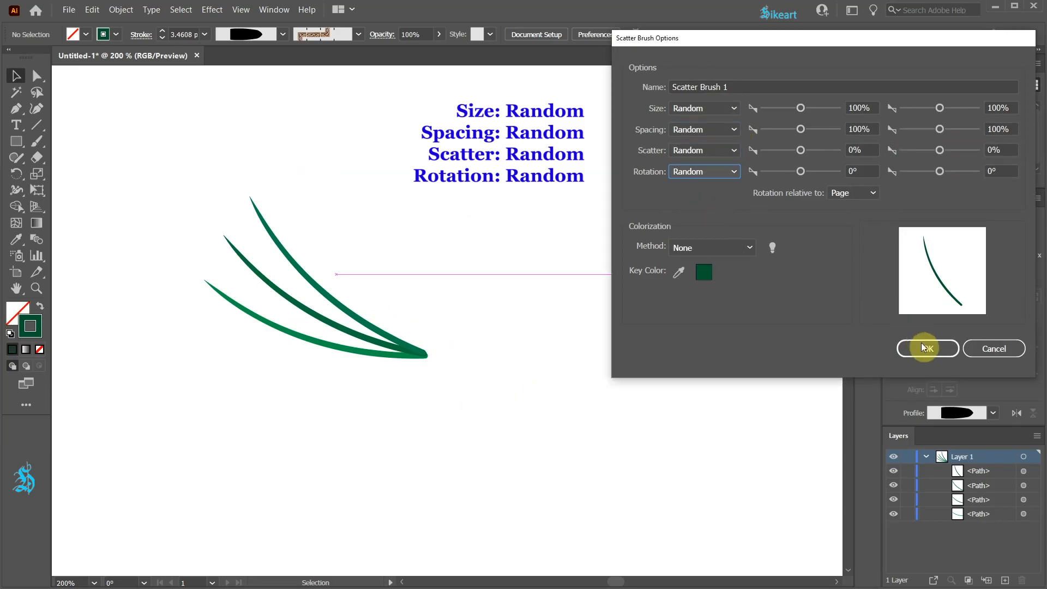
- Accept the scatter brush options and paint a straight horizontal stroke with the new brush below the fan using the Paintbrush tool
{"action": "left_click", "coordinate": [928, 348]}
{"action": "left_click", "coordinate": [561, 283]}
{"action": "scroll", "coordinate": [561, 283], "scroll_direction": "down", "scroll_amount": 3}
{"action": "key", "text": "ctrl+0"}
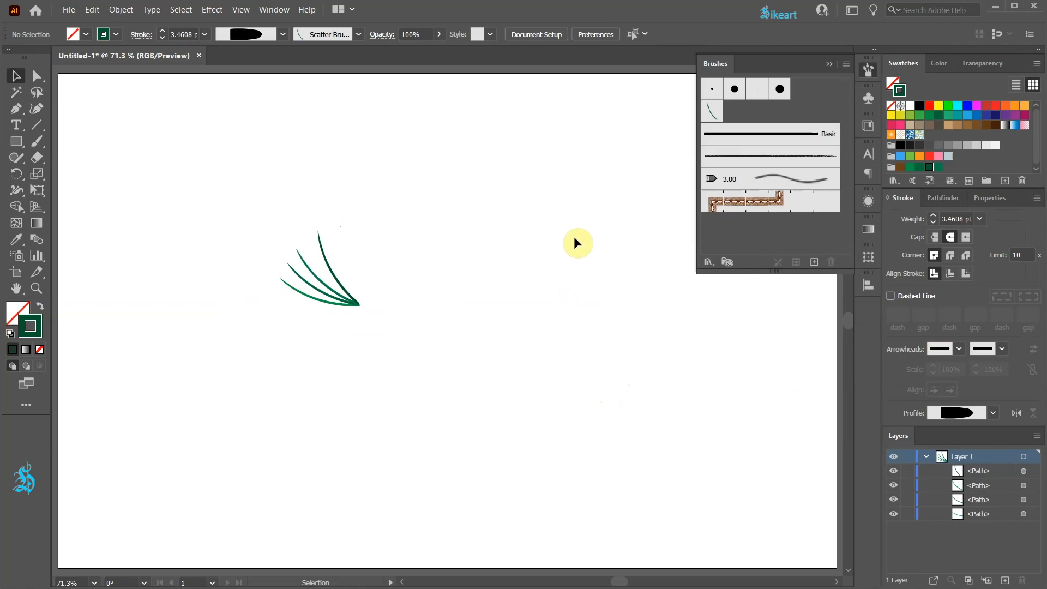
{"action": "left_click", "coordinate": [708, 119]}
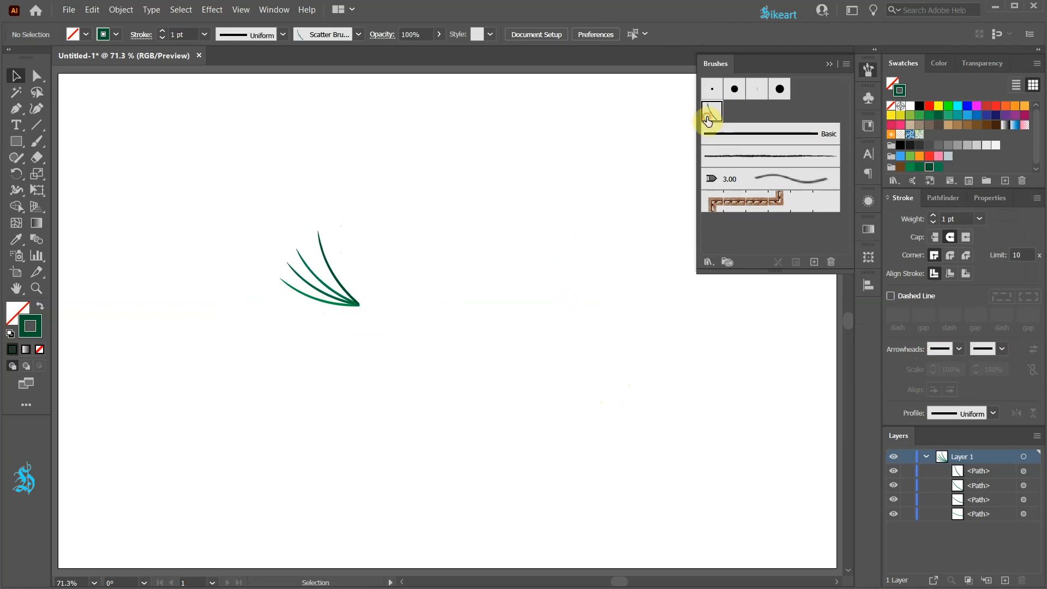
{"action": "key", "text": "b"}
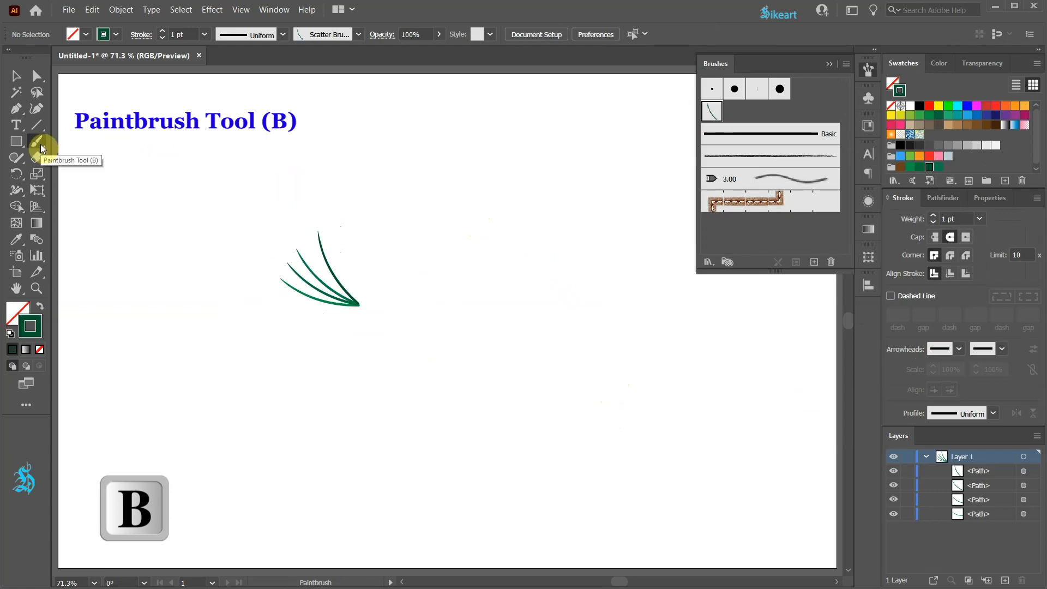
{"action": "key", "text": "shift"}
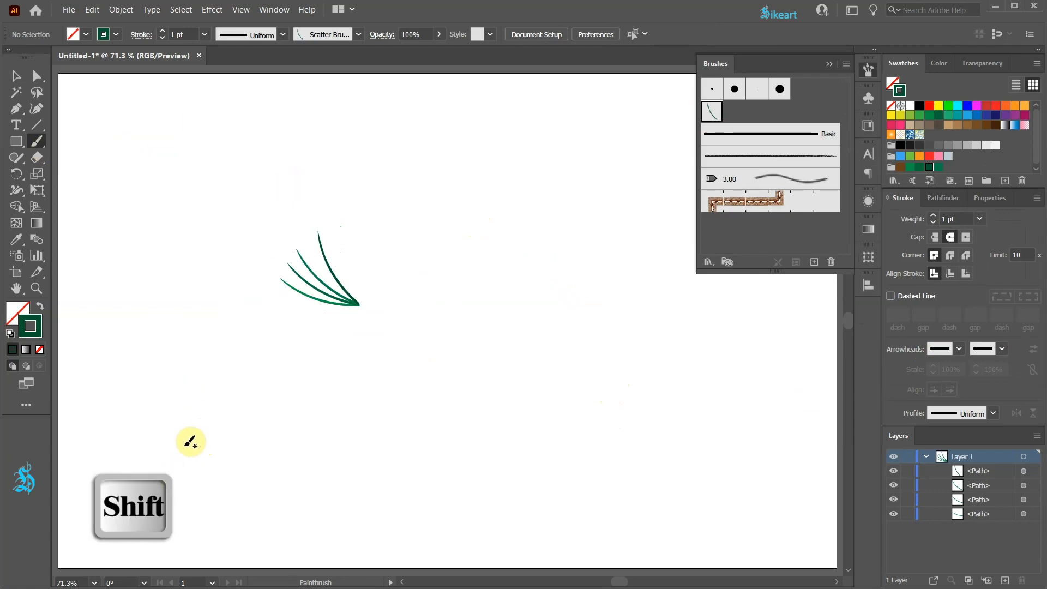
{"action": "left_click_drag", "start_coordinate": [110, 413], "coordinate": [505, 418]}
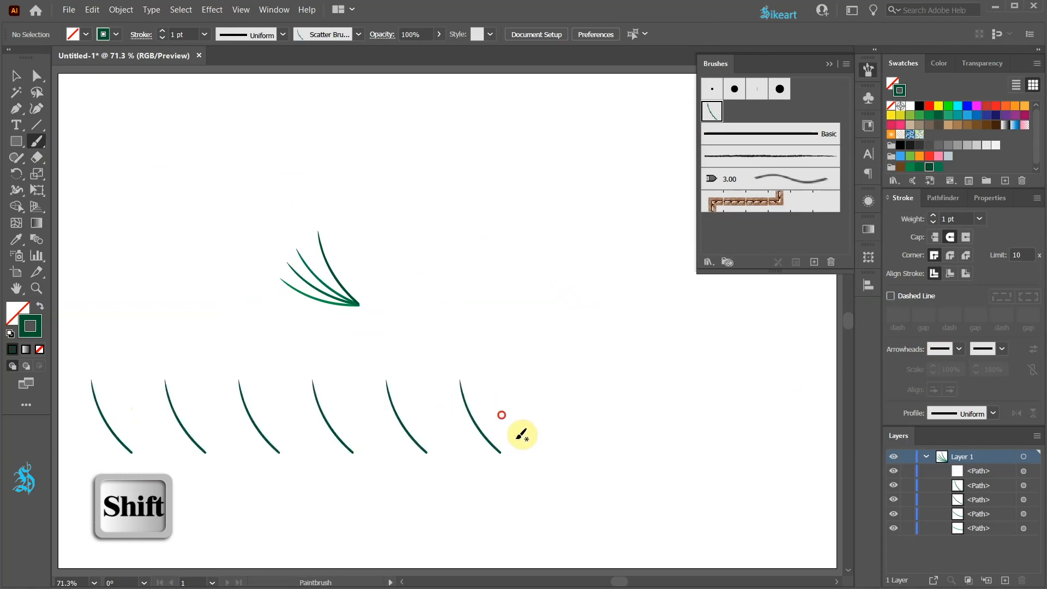
- Set the scatter brush's random Spacing range to 36% and 86% and apply the change to the existing stroke
{"action": "key", "text": "v"}
{"action": "left_click", "coordinate": [411, 415]}
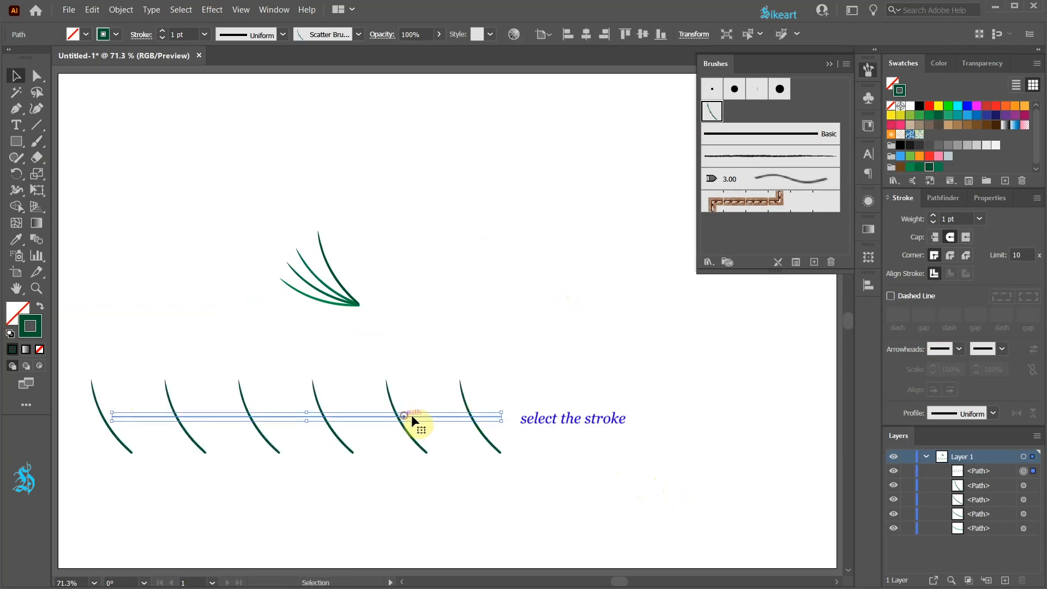
{"action": "double_click", "coordinate": [713, 111]}
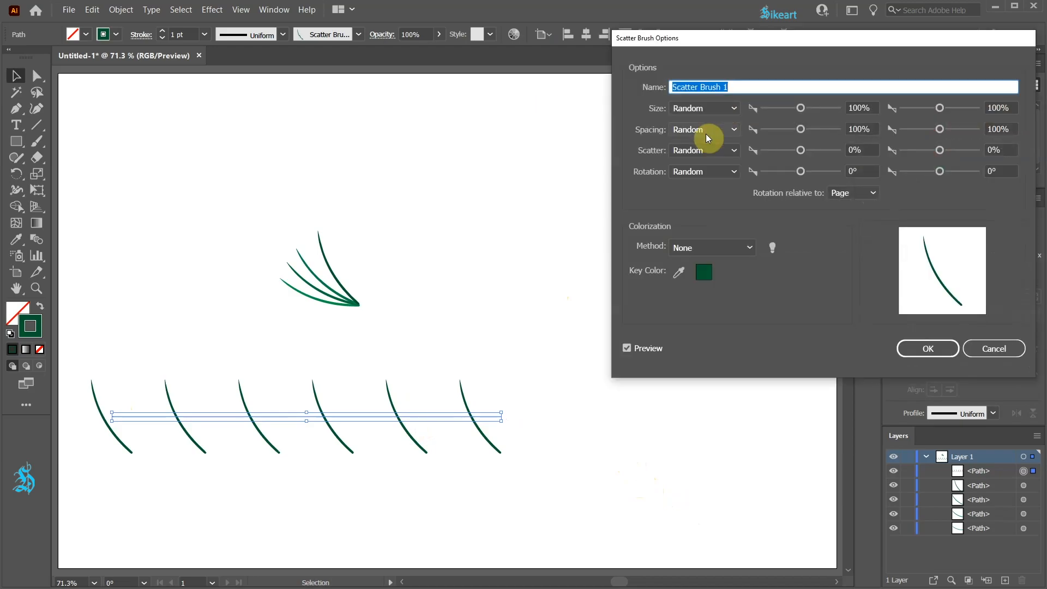
{"action": "left_click_drag", "start_coordinate": [797, 129], "coordinate": [774, 129]}
{"action": "mouse_move", "coordinate": [940, 129]}
{"action": "left_mouse_down"}
{"action": "mouse_move", "coordinate": [948, 132]}
{"action": "mouse_move", "coordinate": [922, 129]}
{"action": "mouse_move", "coordinate": [934, 129]}
{"action": "left_mouse_up"}
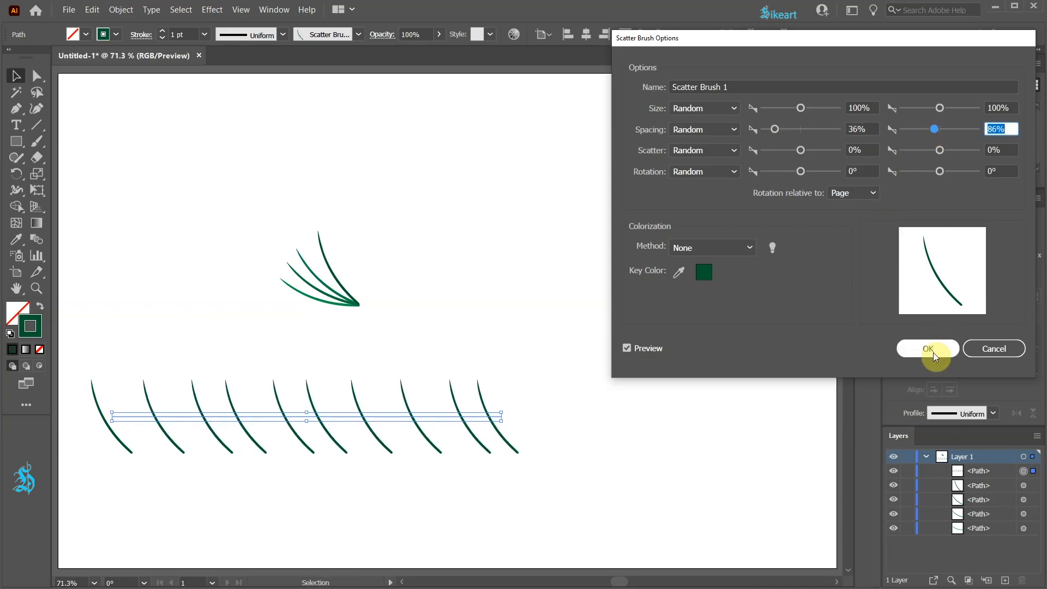
{"action": "left_click", "coordinate": [934, 352]}
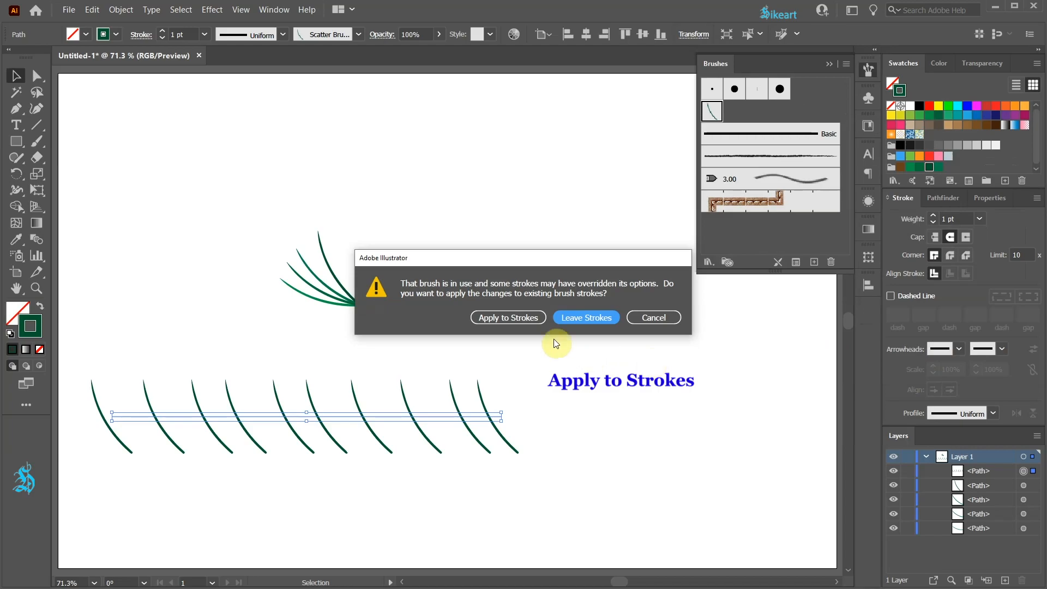
{"action": "left_click", "coordinate": [510, 317]}
{"action": "left_click", "coordinate": [544, 349]}
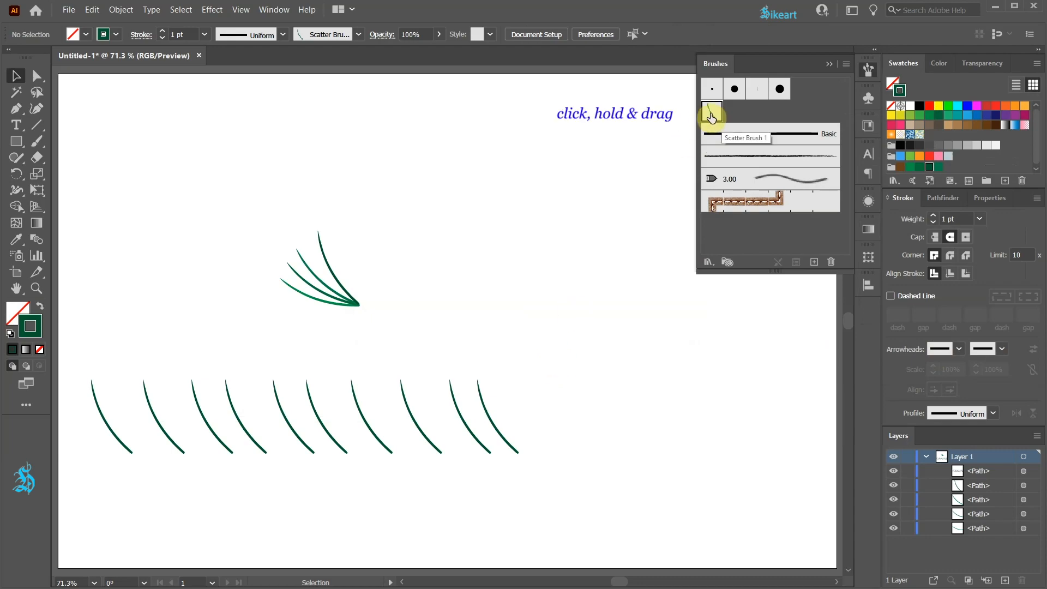
- Duplicate the scatter brush and replace the copy's artwork with the fan's second stroke from the top, keeping the brush options
{"action": "mouse_move", "coordinate": [712, 116]}
{"action": "left_mouse_down"}
{"action": "mouse_move", "coordinate": [790, 201]}
{"action": "mouse_move", "coordinate": [815, 264]}
{"action": "left_mouse_up"}
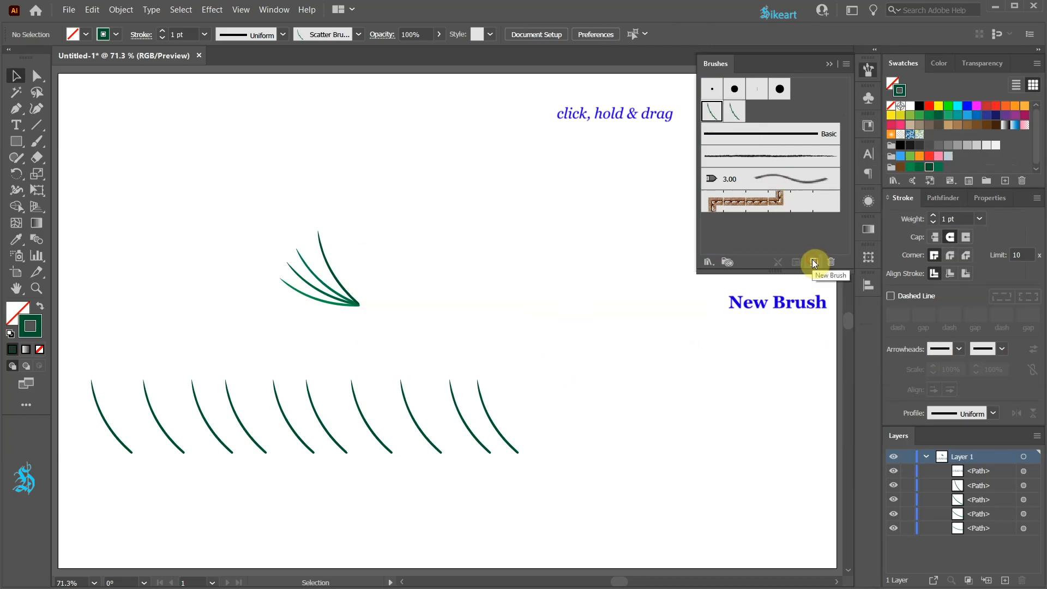
{"action": "left_click", "coordinate": [323, 281]}
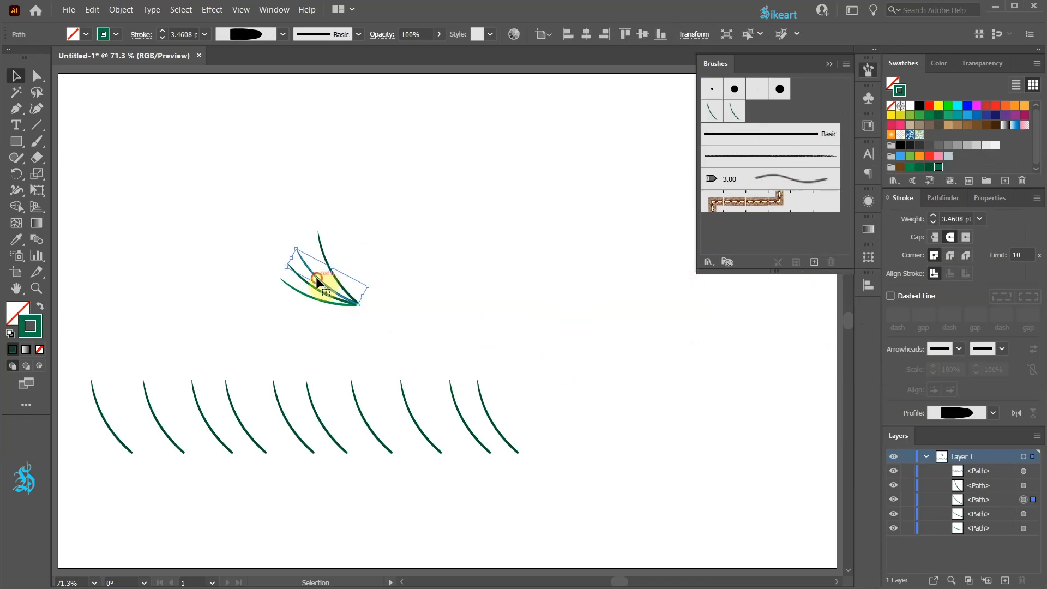
{"action": "left_click_drag", "start_coordinate": [315, 277], "coordinate": [570, 192]}
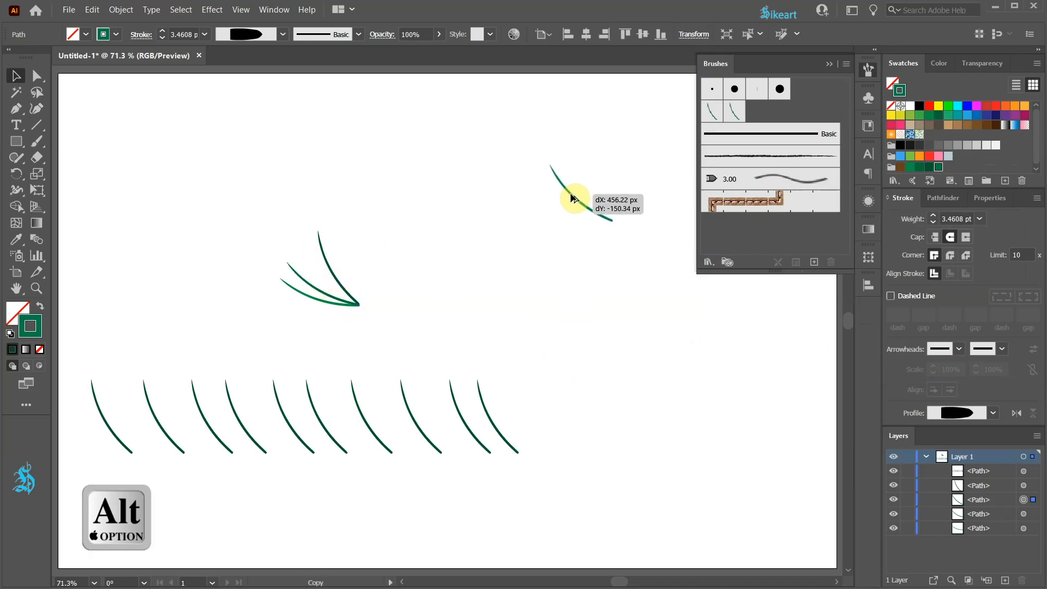
{"action": "left_click_drag", "start_coordinate": [571, 197], "coordinate": [735, 112]}
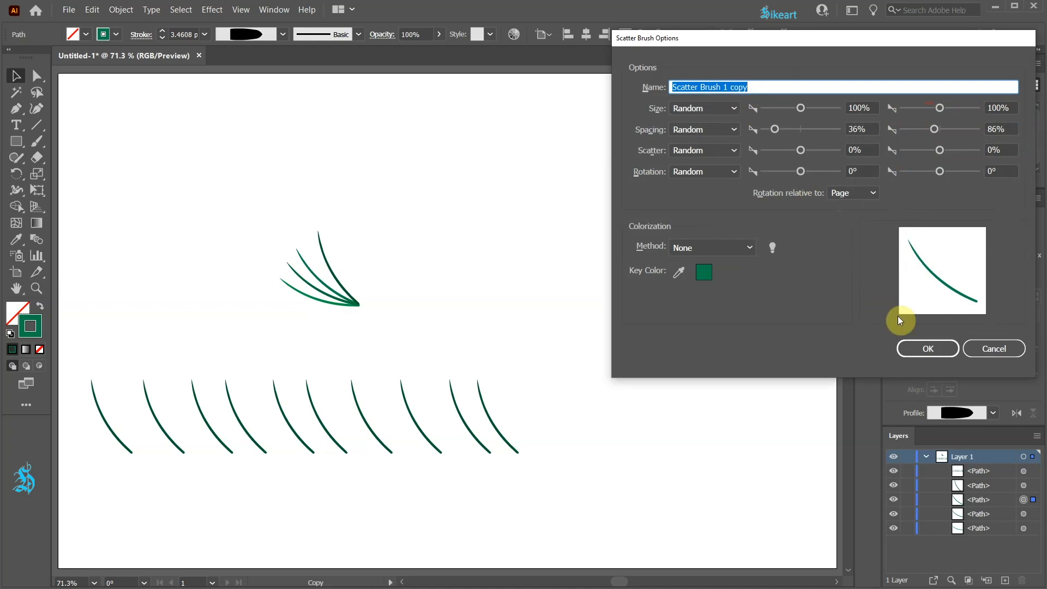
{"action": "left_click", "coordinate": [925, 349]}
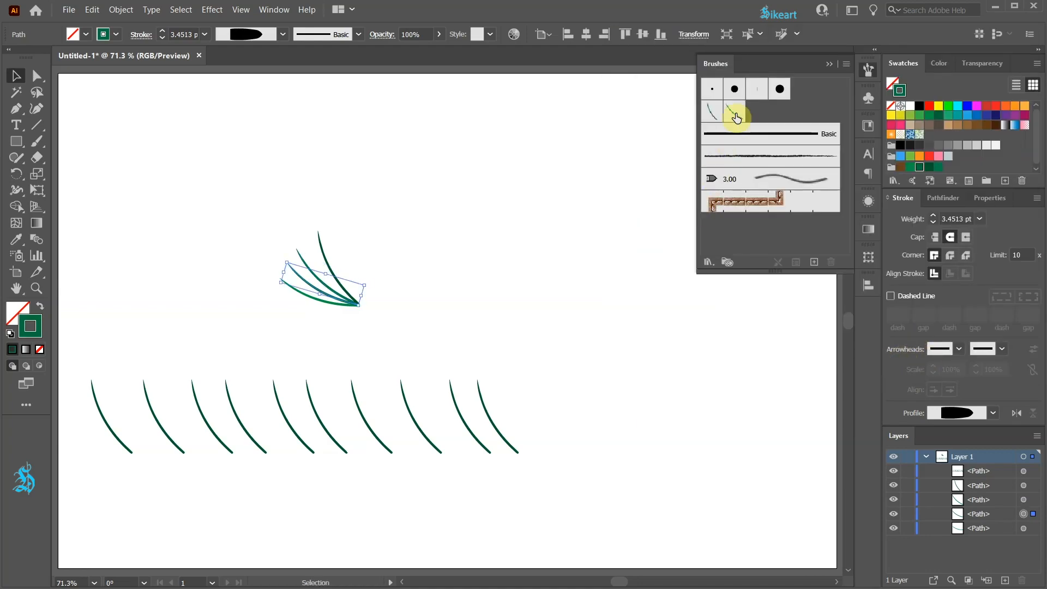
- Duplicate the second scatter brush and replace the copy's artwork with the fan's second lowest stroke
{"action": "left_click_drag", "start_coordinate": [735, 111], "coordinate": [817, 263]}
{"action": "left_click", "coordinate": [410, 273]}
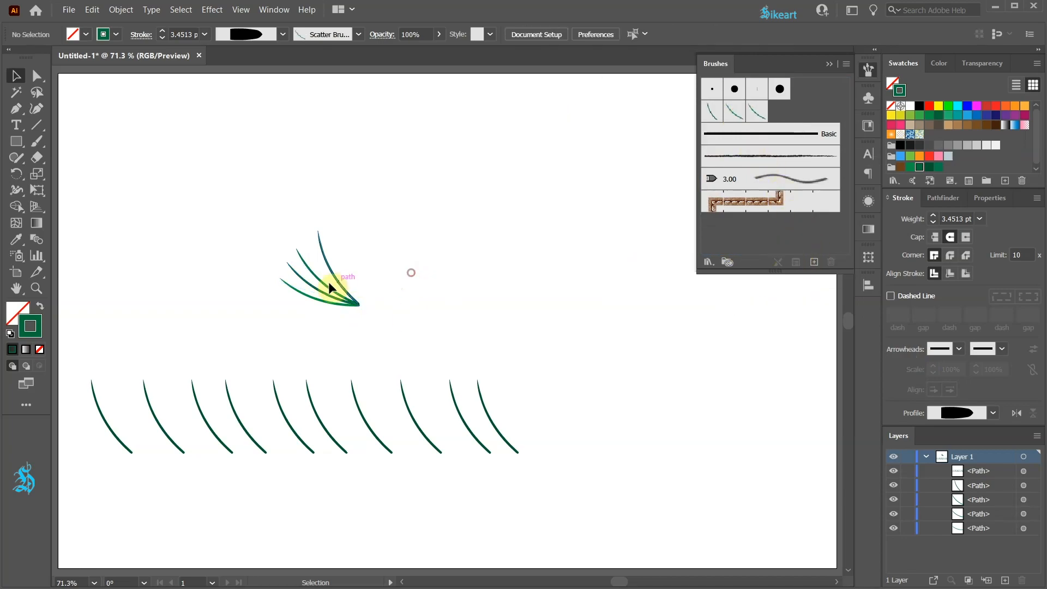
{"action": "mouse_move", "coordinate": [316, 289]}
{"action": "left_mouse_down"}
{"action": "mouse_move", "coordinate": [544, 225]}
{"action": "mouse_move", "coordinate": [761, 126]}
{"action": "mouse_move", "coordinate": [760, 114]}
{"action": "left_mouse_up"}
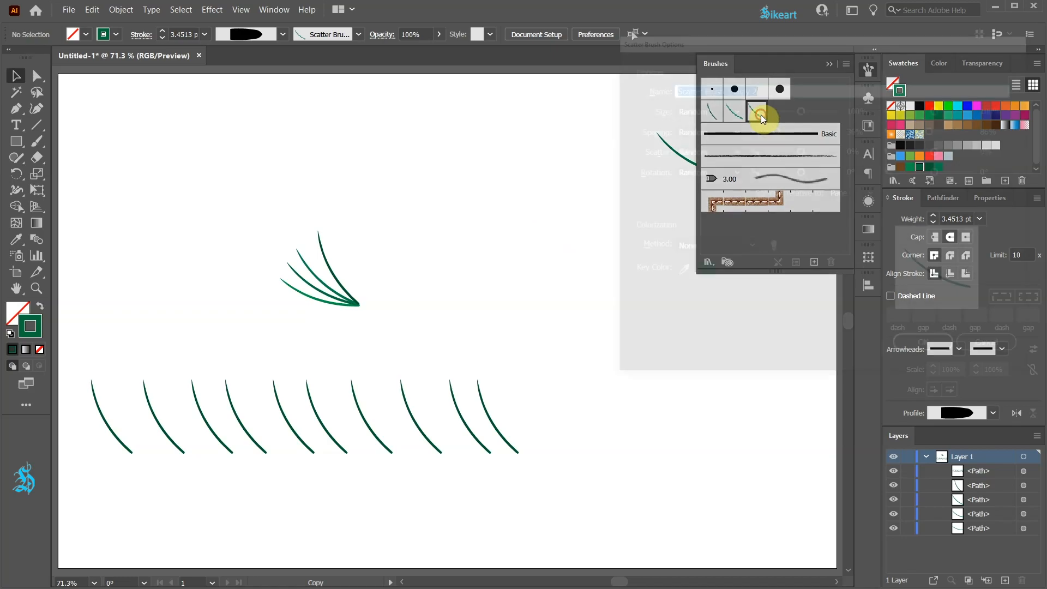
{"action": "left_click", "coordinate": [908, 349]}
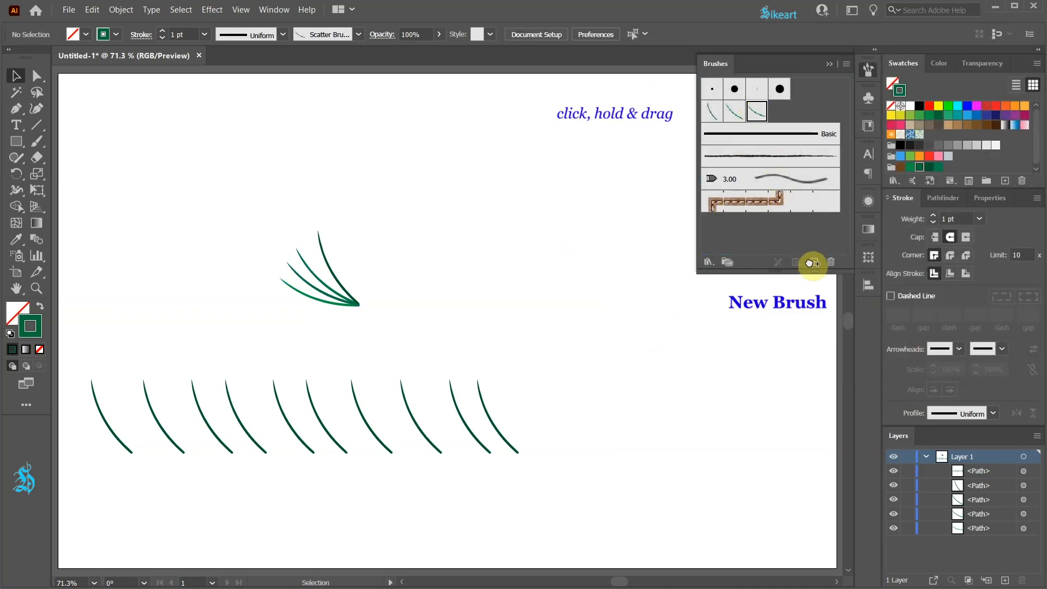
- Replace the artwork of the fourth scatter brush, a duplicate of the third, with the fan's lowest stroke
{"action": "left_click", "coordinate": [305, 296]}
{"action": "mouse_move", "coordinate": [305, 295]}
{"action": "left_mouse_down"}
{"action": "mouse_move", "coordinate": [643, 210]}
{"action": "mouse_move", "coordinate": [780, 114]}
{"action": "left_mouse_up"}
{"action": "key", "text": "Return"}
{"action": "left_click", "coordinate": [723, 406]}
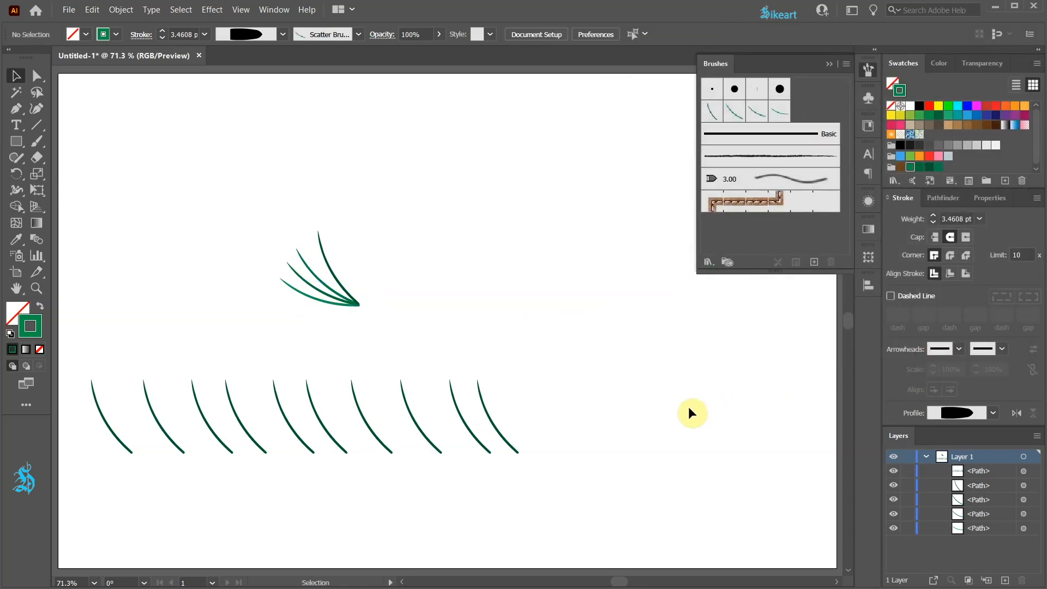
- Paste a copy of the painted horizontal stroke in front and apply the second scatter brush to it
{"action": "left_click", "coordinate": [421, 437]}
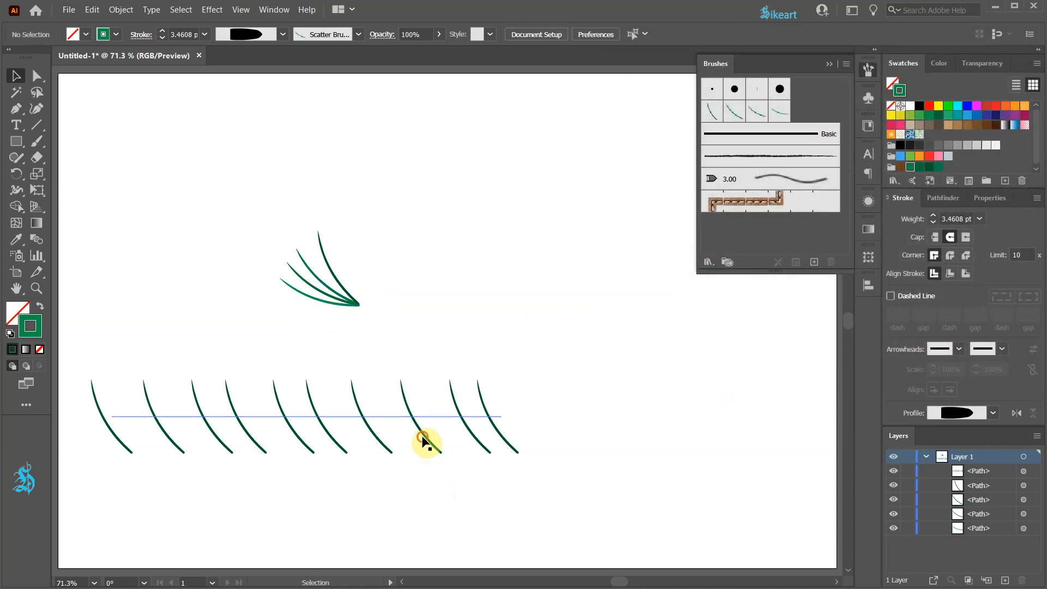
{"action": "key", "text": "ctrl+c"}
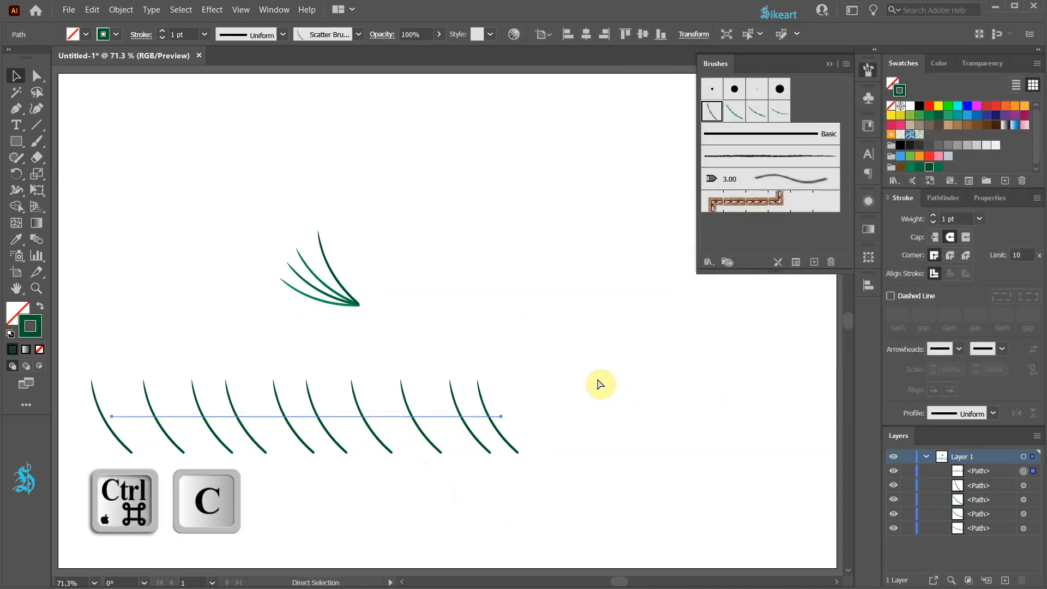
{"action": "key", "text": "ctrl+f"}
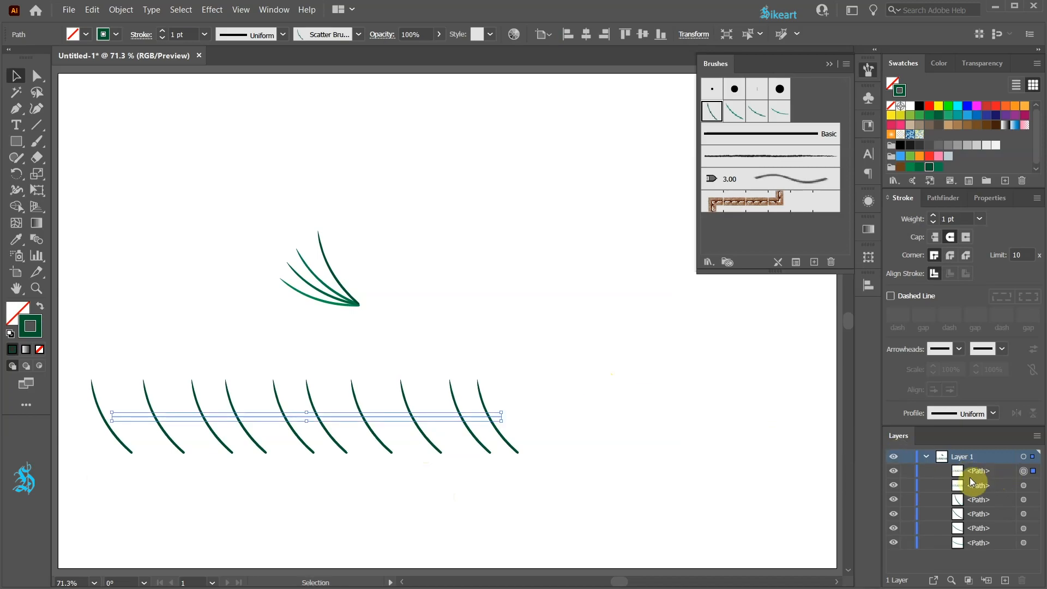
{"action": "left_click", "coordinate": [733, 115]}
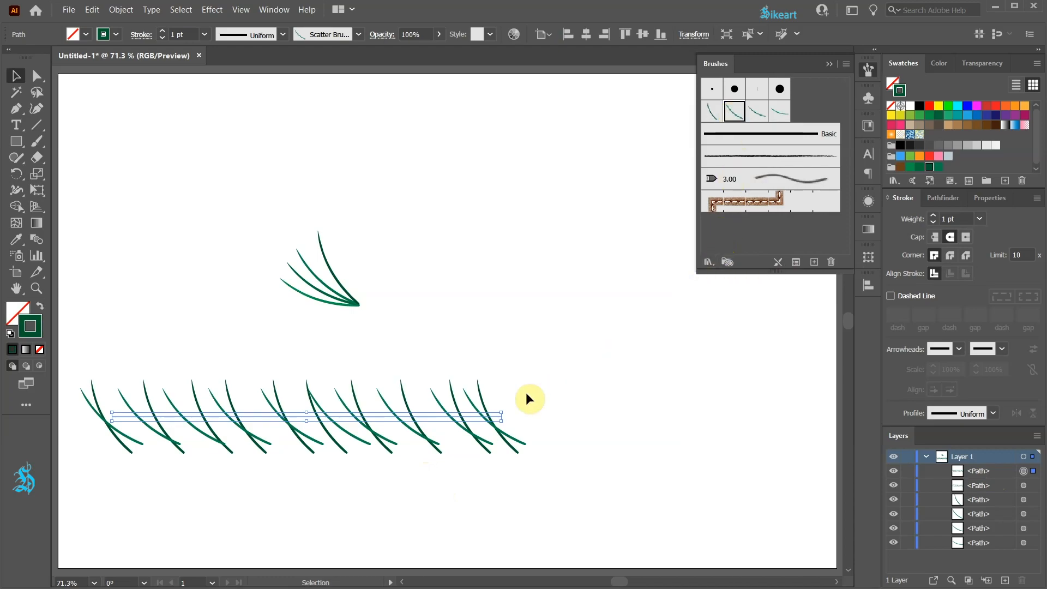
- Paste another copy of the horizontal stroke in front and apply the third scatter brush to it
{"action": "key", "text": "ctrl+c"}
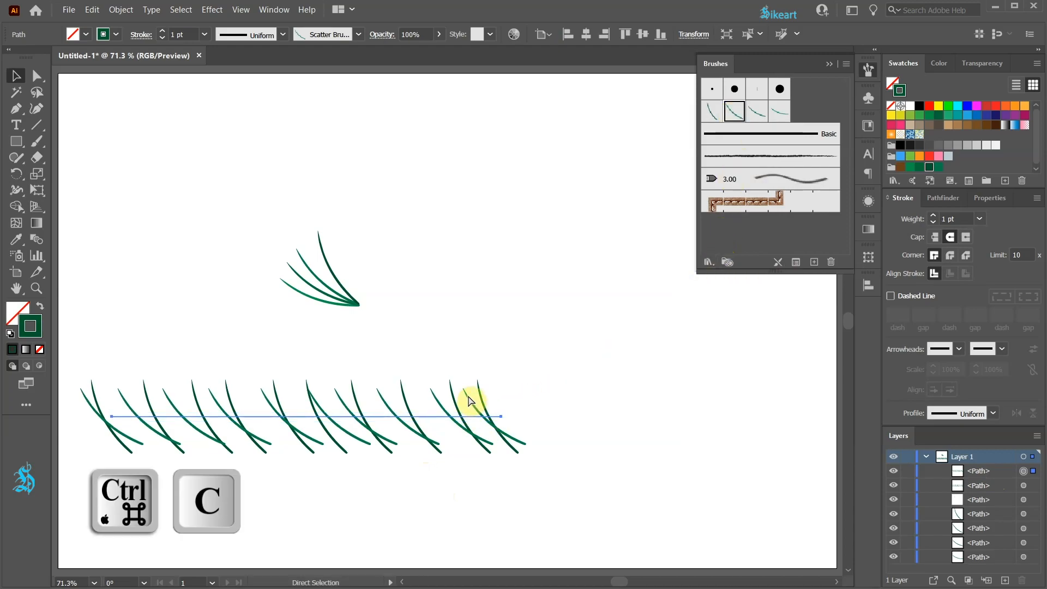
{"action": "key", "text": "ctrl+f"}
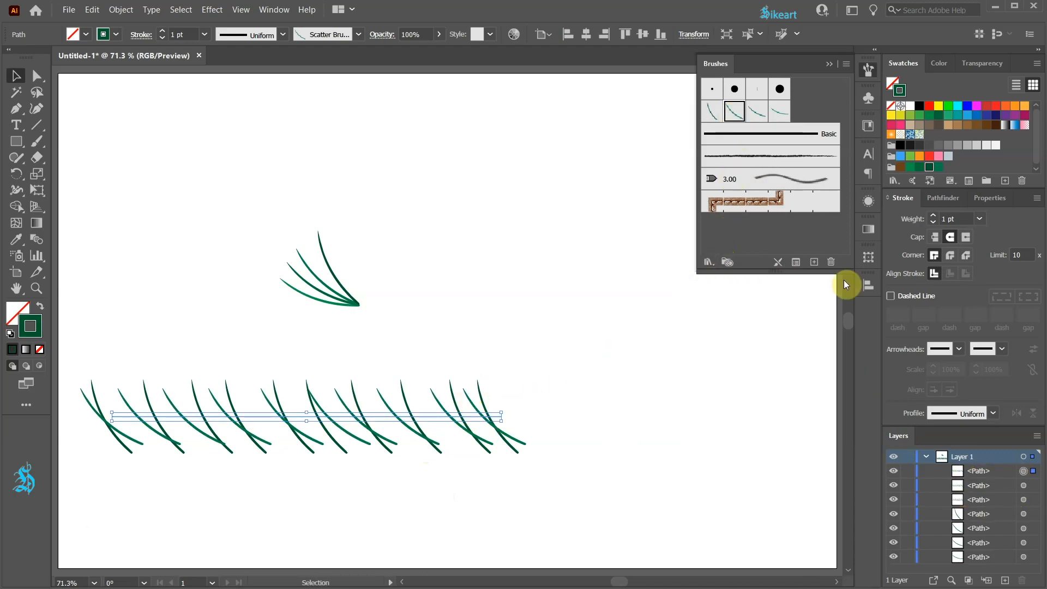
{"action": "left_click", "coordinate": [758, 120]}
- Paste one more copy of the horizontal stroke in front and apply the fourth scatter brush to it
{"action": "key", "text": "a"}
{"action": "key", "text": "v"}
{"action": "key", "text": "ctrl+c"}
{"action": "key", "text": "ctrl+f"}
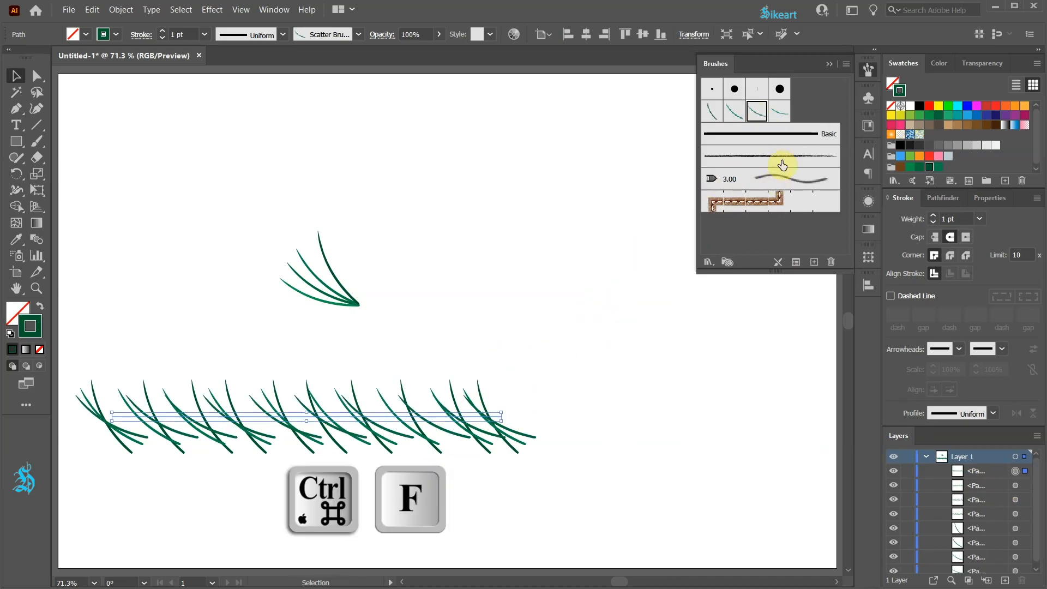
{"action": "left_click", "coordinate": [781, 114]}
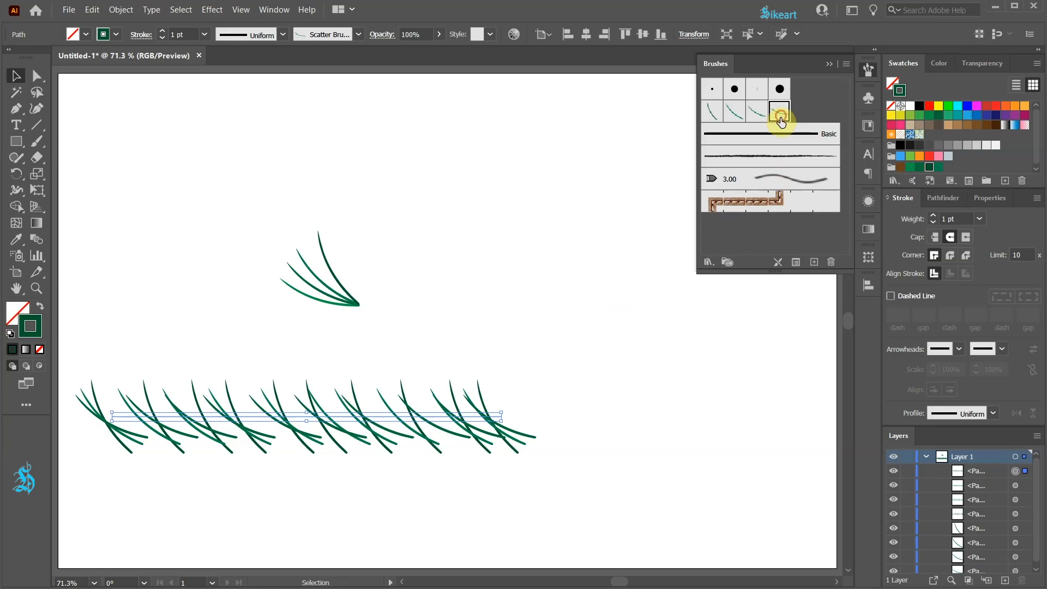
- Collapse the brush library and move the original fan of four strokes off the artboard
{"action": "left_click", "coordinate": [829, 66]}
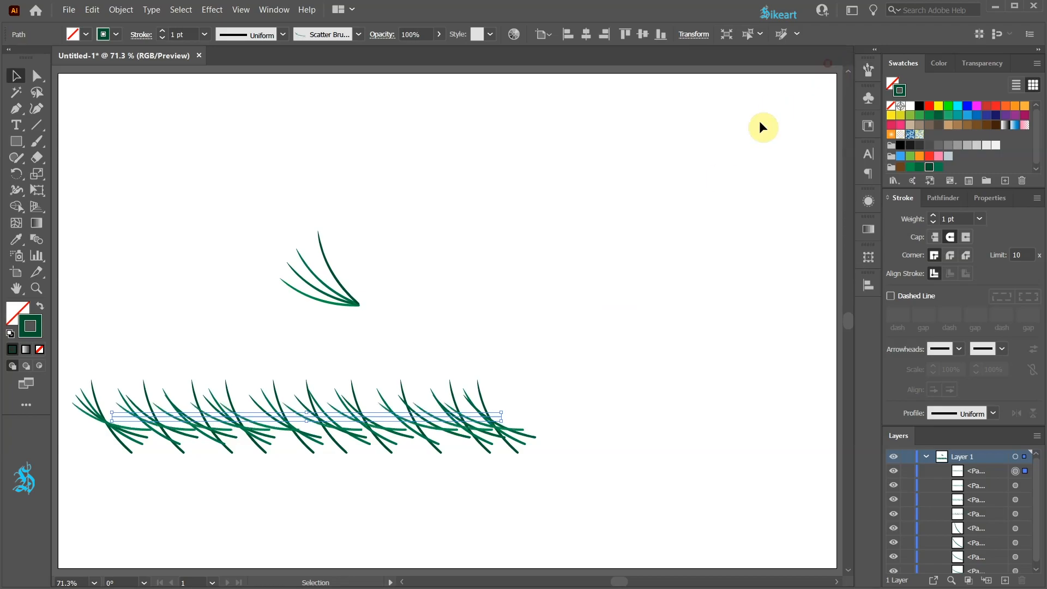
{"action": "key", "text": "ctrl+minus"}
{"action": "key", "text": "ctrl+minus"}
{"action": "left_click_drag", "start_coordinate": [385, 263], "coordinate": [156, 298]}
{"action": "left_click", "coordinate": [385, 306]}
{"action": "key", "text": "ctrl+0"}
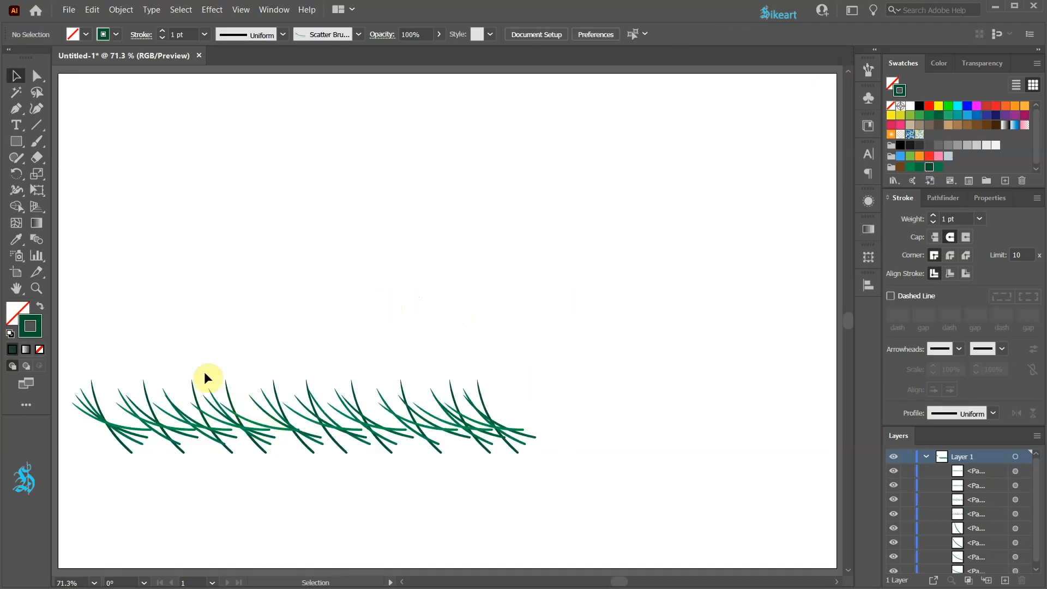
- Move the scatter strokes to the upper part of the artboard and offset them individually so the bases of their blades line up
{"action": "left_click_drag", "start_coordinate": [317, 421], "coordinate": [432, 220]}
{"action": "mouse_move", "coordinate": [505, 245]}
{"action": "left_mouse_down"}
{"action": "mouse_move", "coordinate": [529, 250]}
{"action": "mouse_move", "coordinate": [501, 227]}
{"action": "mouse_move", "coordinate": [528, 250]}
{"action": "mouse_move", "coordinate": [515, 250]}
{"action": "left_mouse_up"}
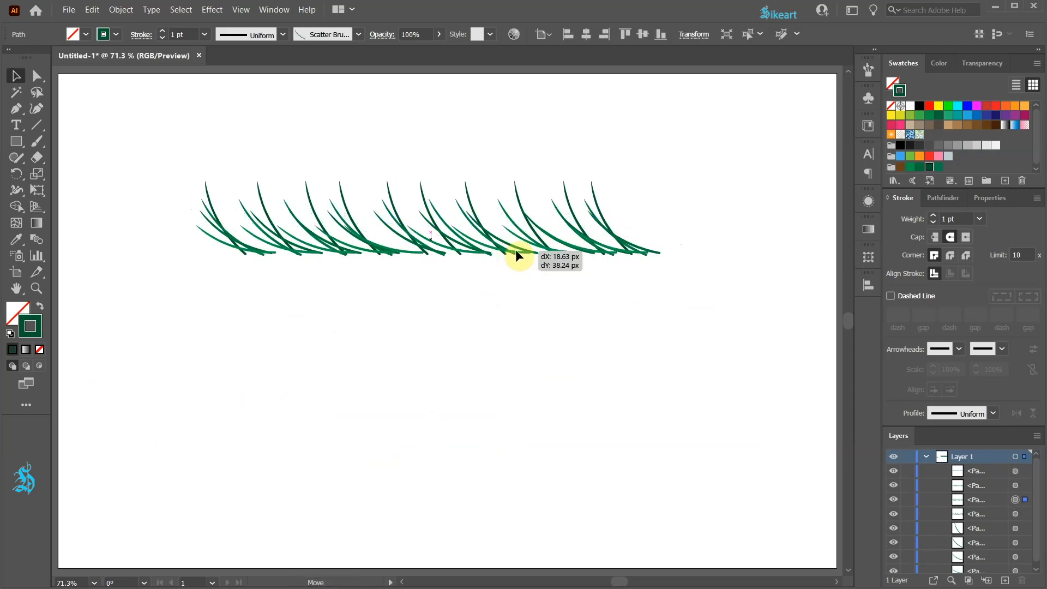
{"action": "key", "text": "ctrl+1"}
{"action": "mouse_move", "coordinate": [301, 186]}
{"action": "left_mouse_down"}
{"action": "mouse_move", "coordinate": [320, 188]}
{"action": "mouse_move", "coordinate": [276, 179]}
{"action": "mouse_move", "coordinate": [284, 187]}
{"action": "left_mouse_up"}
{"action": "left_click", "coordinate": [564, 267]}
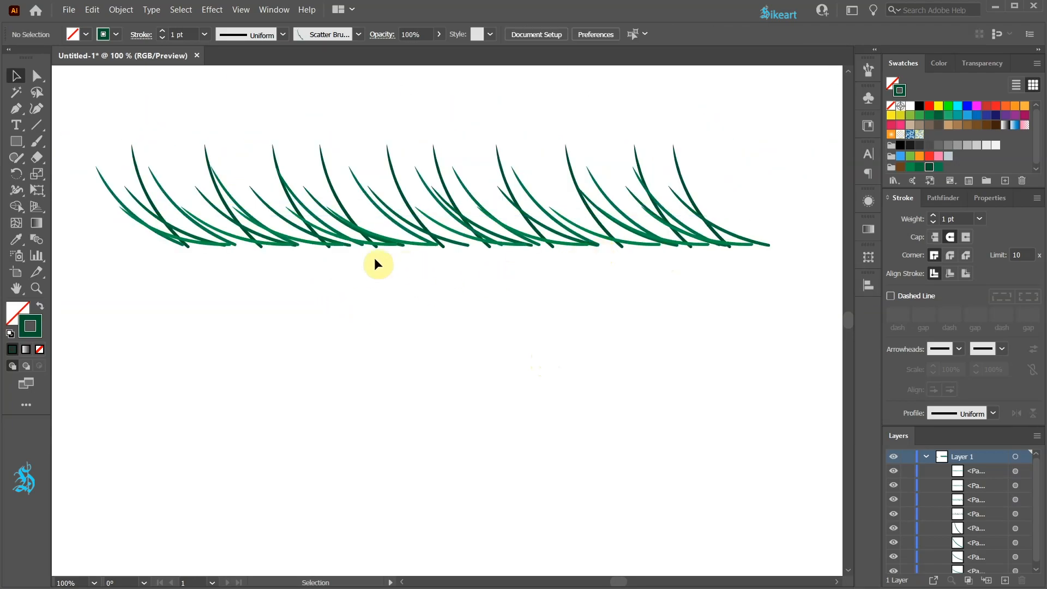
- Select all four scatter strokes and expand their appearance
{"action": "left_click_drag", "start_coordinate": [289, 93], "coordinate": [586, 281]}
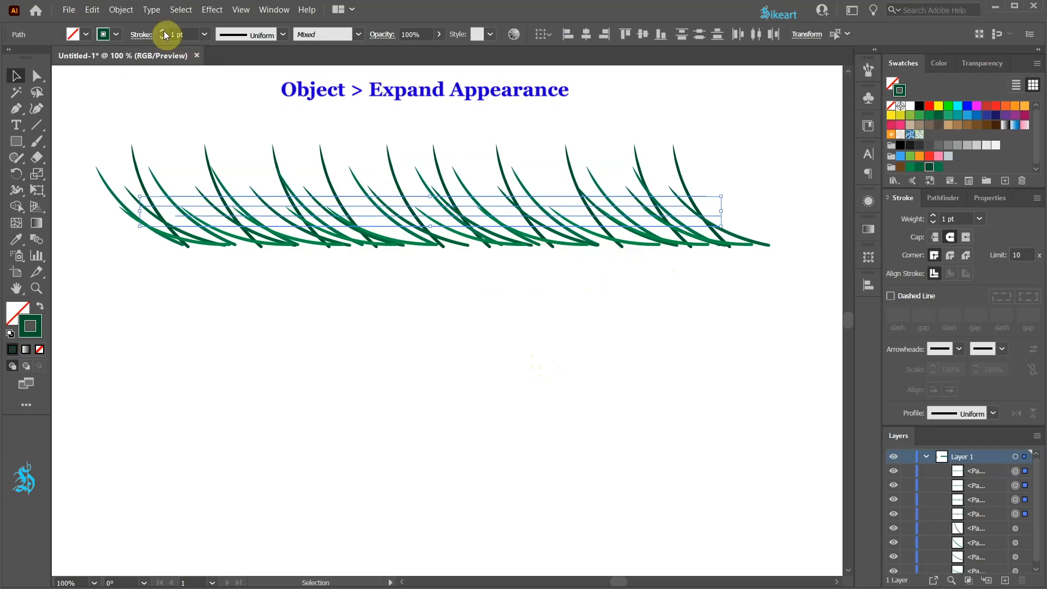
{"action": "left_click", "coordinate": [120, 10]}
{"action": "left_click", "coordinate": [164, 150]}
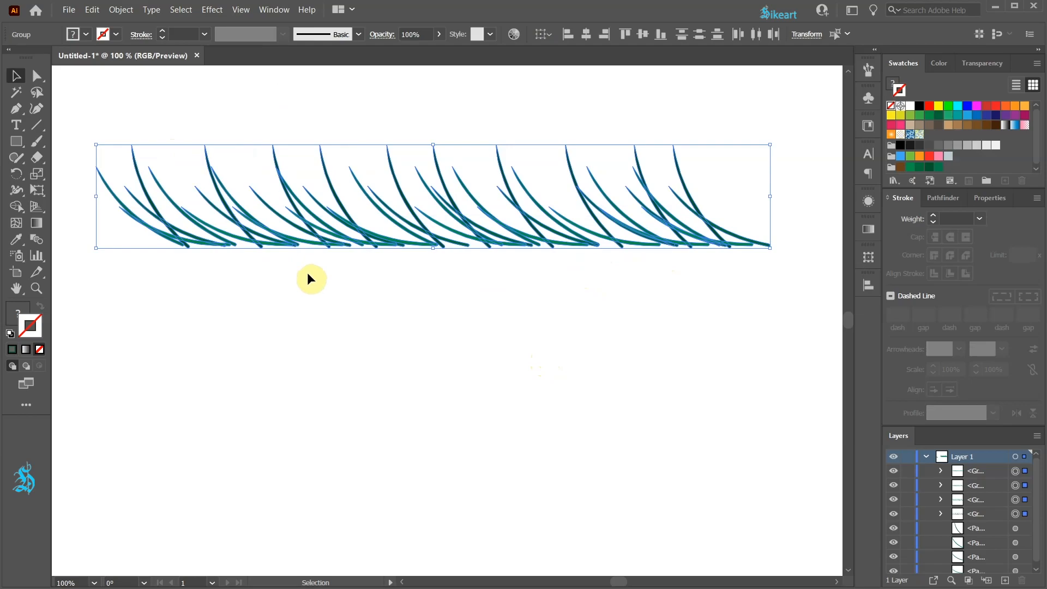
- Taper the expanded blades toward their left end with the Free Transform tool's Perspective Distort
{"action": "left_click", "coordinate": [40, 190]}
{"action": "left_click", "coordinate": [67, 132]}
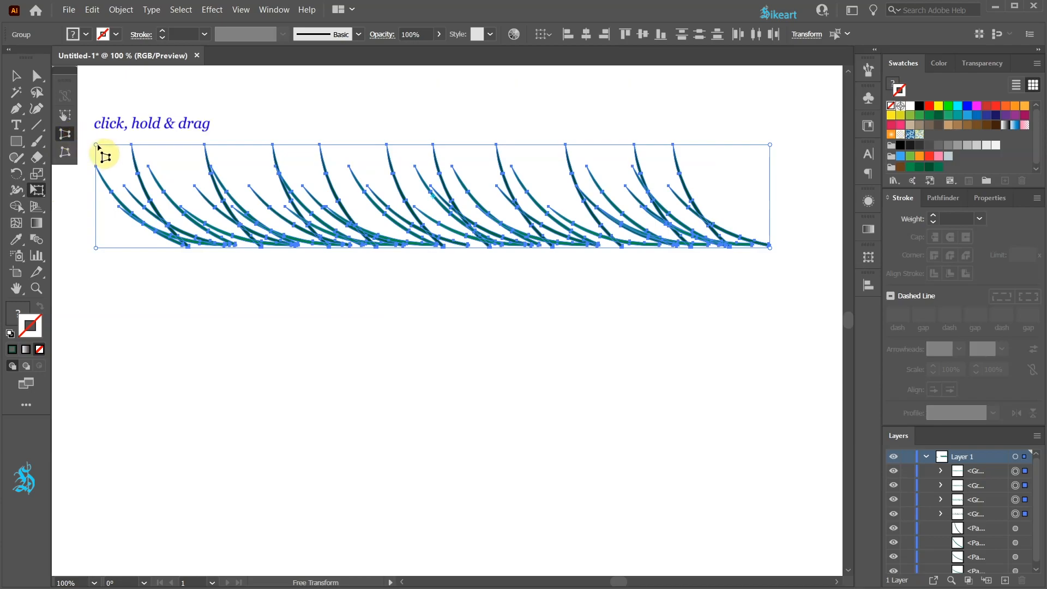
{"action": "left_click_drag", "start_coordinate": [97, 146], "coordinate": [106, 173]}
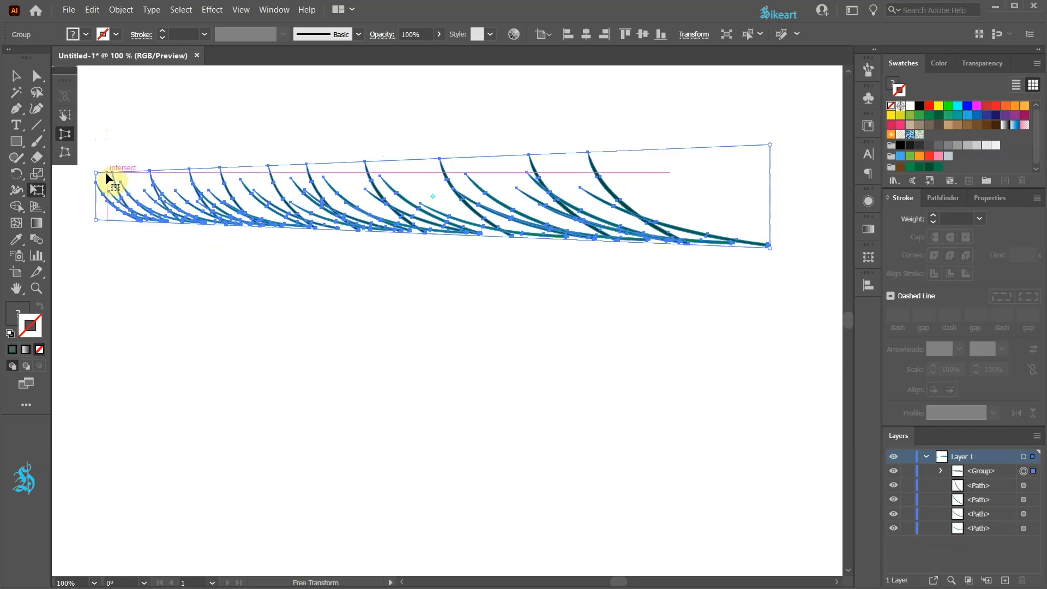
- Rotate all the artwork slightly about the right end of the blade row so the row's base runs level
{"action": "key", "text": "v"}
{"action": "left_click", "coordinate": [426, 281]}
{"action": "scroll", "coordinate": [426, 281], "scroll_direction": "down", "scroll_amount": 2}
{"action": "scroll", "coordinate": [440, 261], "scroll_direction": "up", "scroll_amount": 2}
{"action": "key", "text": "ctrl+a"}
{"action": "key", "text": "r"}
{"action": "left_click", "coordinate": [758, 267]}
{"action": "left_click_drag", "start_coordinate": [102, 203], "coordinate": [109, 210]}
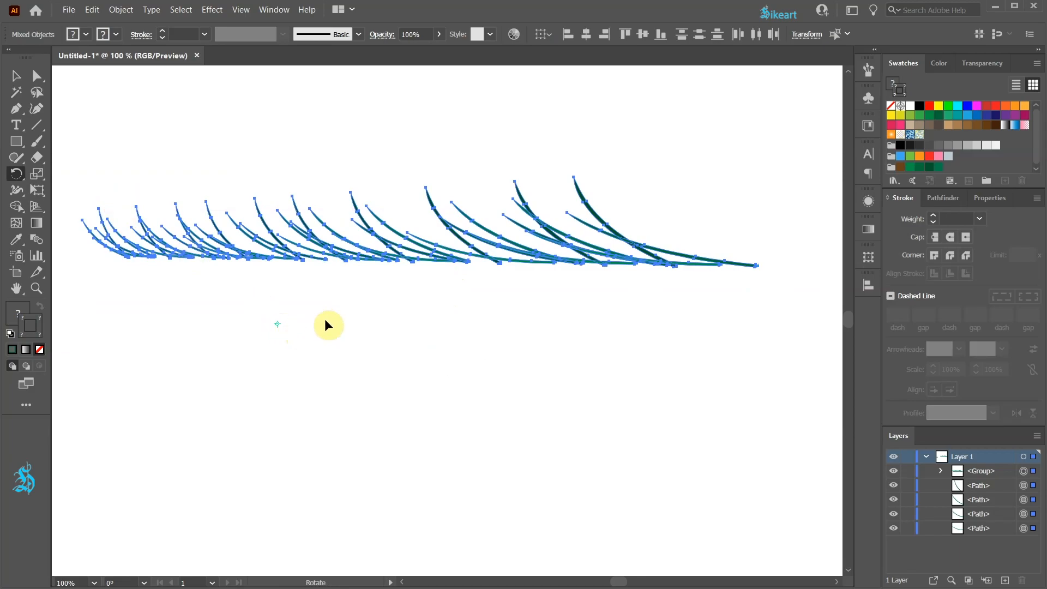
{"action": "key", "text": "v"}
{"action": "left_click", "coordinate": [448, 386]}
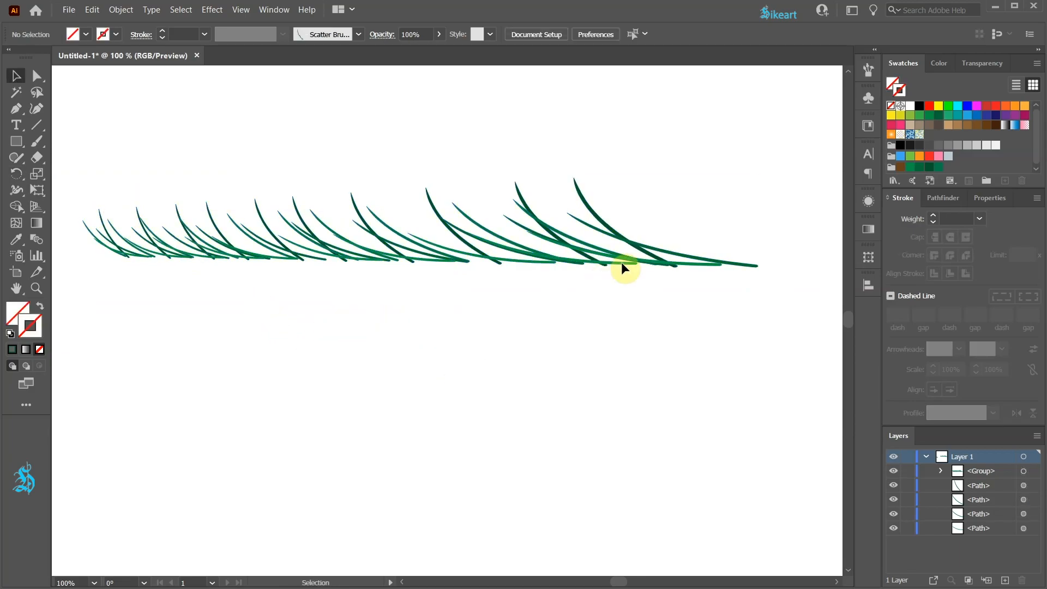
- Isolate the nested group that holds the rightmost green blade of the expanded row
{"action": "scroll", "coordinate": [662, 259], "scroll_direction": "up", "scroll_amount": 1}
{"action": "left_click_drag", "start_coordinate": [612, 274], "coordinate": [444, 267]}
{"action": "left_click", "coordinate": [497, 242]}
{"action": "double_click", "coordinate": [497, 242]}
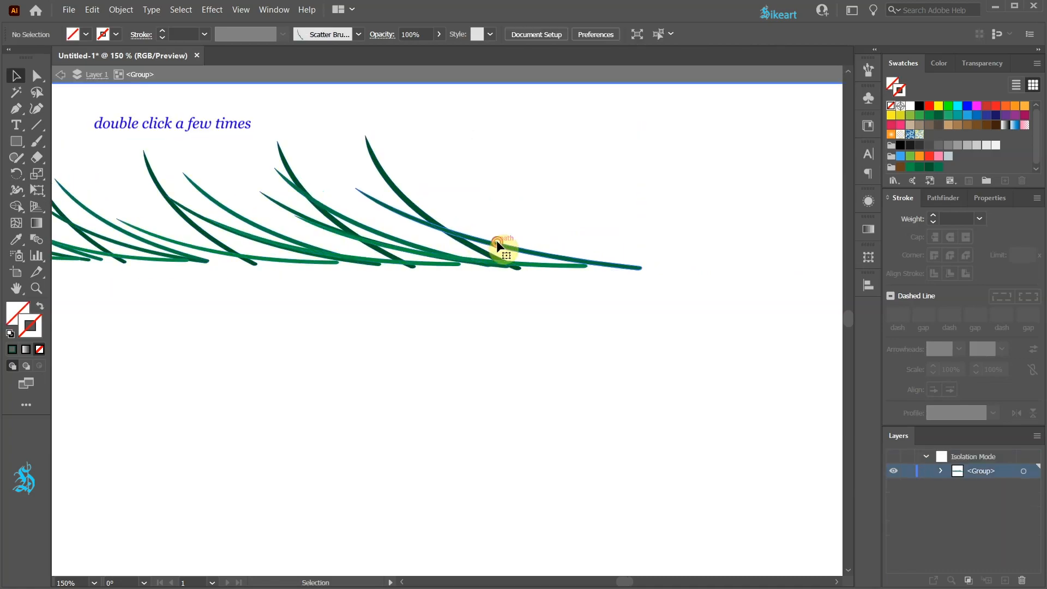
{"action": "double_click", "coordinate": [497, 246]}
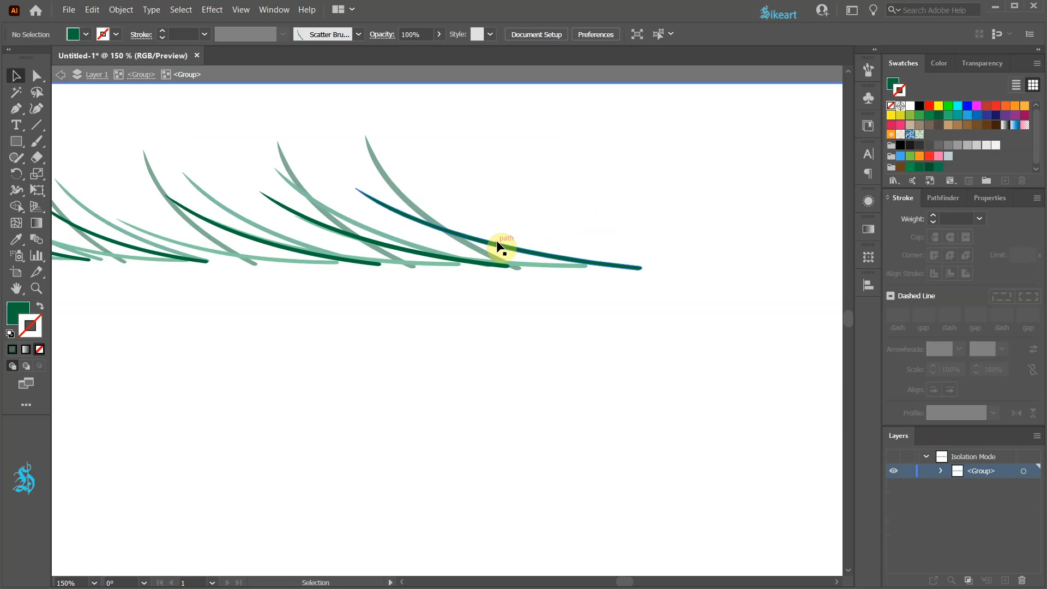
- Rotate the rightmost blade about its base so that it stands steeper
{"action": "key", "text": "v"}
{"action": "left_click", "coordinate": [499, 247]}
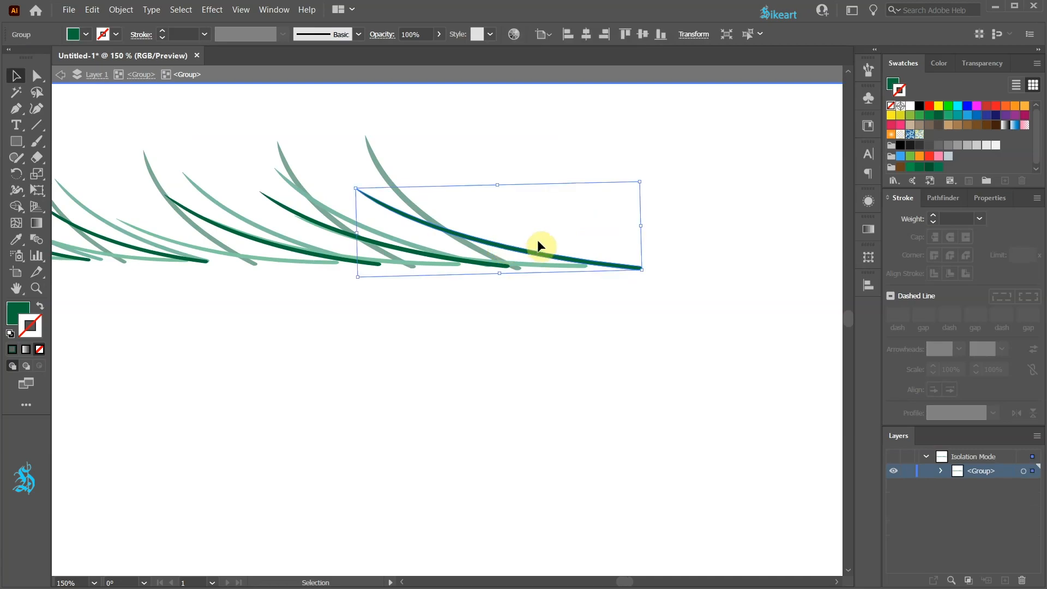
{"action": "key", "text": "r"}
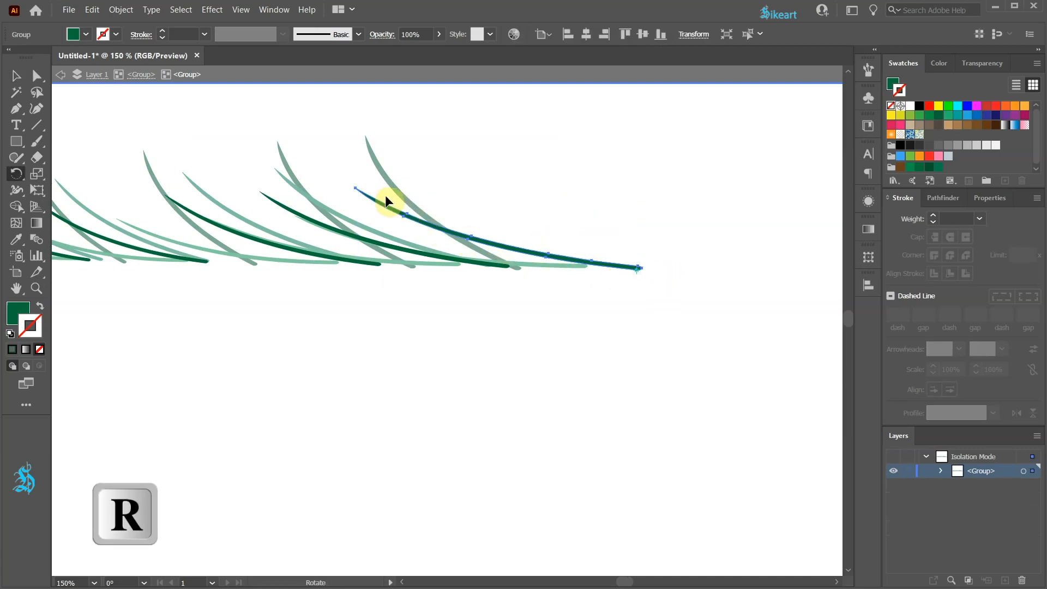
{"action": "left_click_drag", "start_coordinate": [375, 201], "coordinate": [427, 114]}
{"action": "key", "text": "v"}
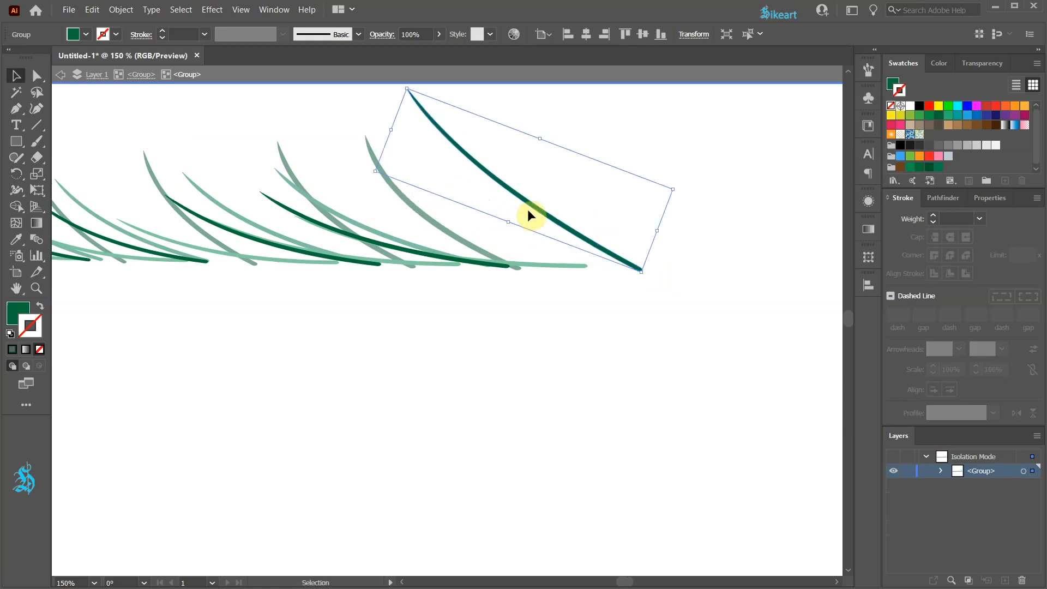
- Duplicate the rotated right-end blade a short distance to its left and rotate the copy slightly about its base
{"action": "left_click_drag", "start_coordinate": [550, 216], "coordinate": [487, 213]}
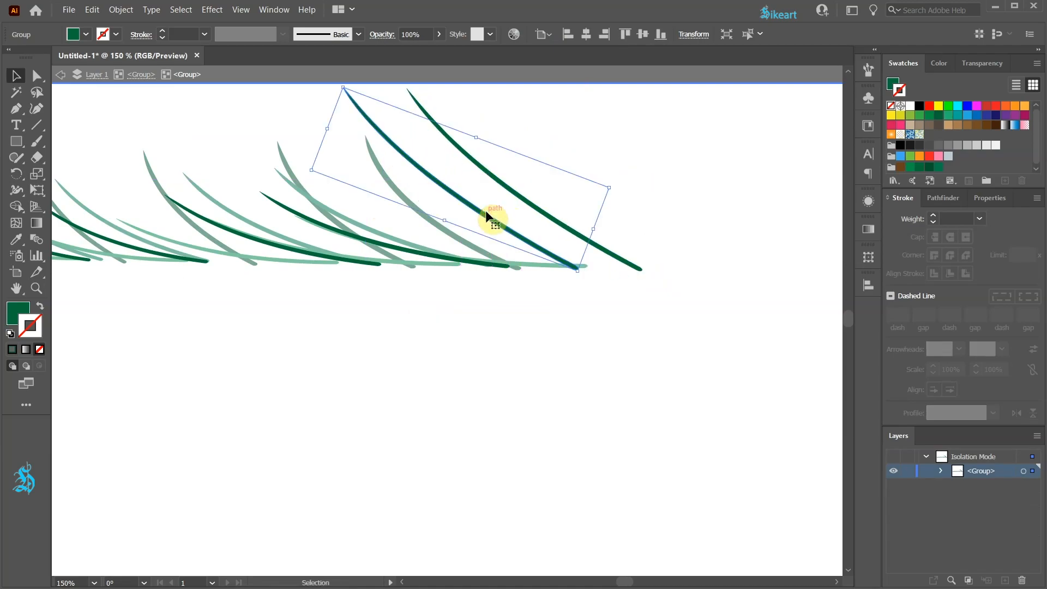
{"action": "key", "text": "r"}
{"action": "left_click", "coordinate": [571, 267]}
{"action": "mouse_move", "coordinate": [366, 116]}
{"action": "left_mouse_down"}
{"action": "mouse_move", "coordinate": [347, 148]}
{"action": "mouse_move", "coordinate": [327, 133]}
{"action": "mouse_move", "coordinate": [350, 136]}
{"action": "mouse_move", "coordinate": [372, 117]}
{"action": "left_mouse_up"}
{"action": "key", "text": "v"}
{"action": "left_click", "coordinate": [416, 294]}
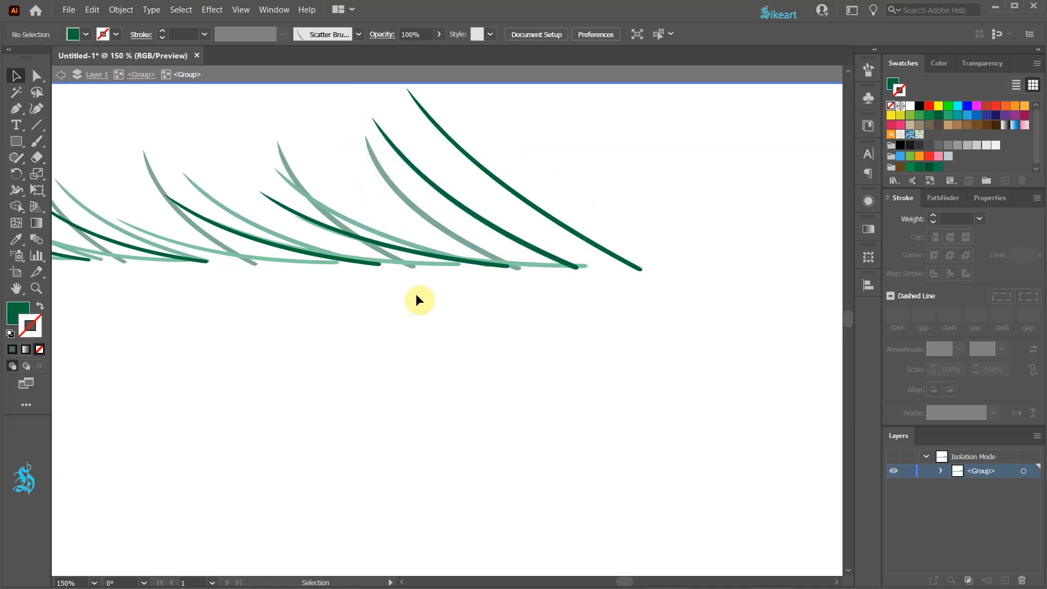
- Rotate several blades in the middle and left part of the isolated group about their bases to vary their angles
{"action": "scroll", "coordinate": [420, 264], "scroll_direction": "down", "scroll_amount": 2}
{"action": "scroll", "coordinate": [342, 267], "scroll_direction": "up", "scroll_amount": 1}
{"action": "left_click", "coordinate": [360, 247]}
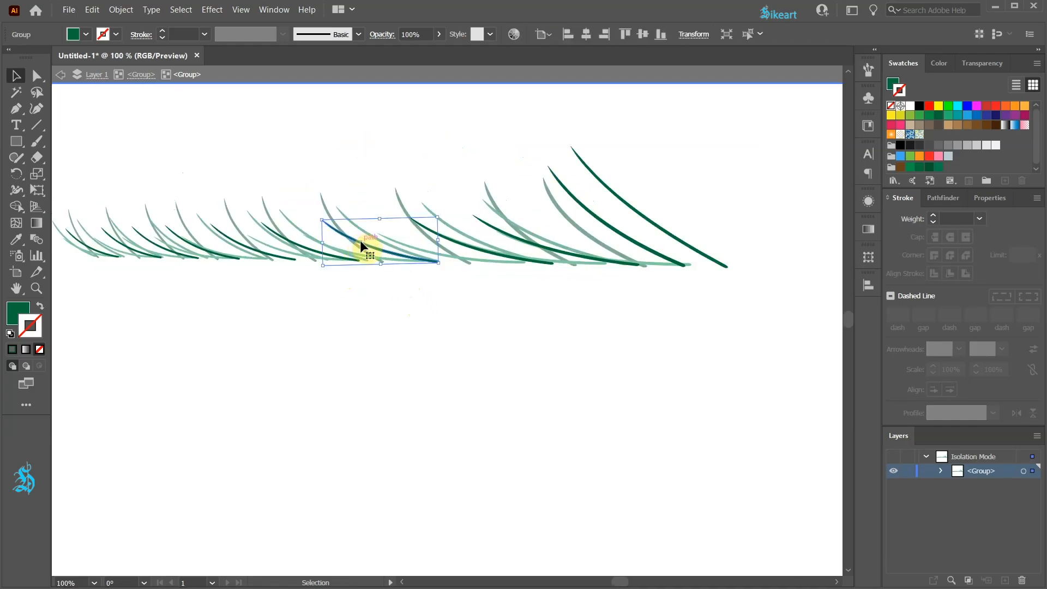
{"action": "key", "text": "r"}
{"action": "left_click_drag", "start_coordinate": [328, 228], "coordinate": [355, 200]}
{"action": "left_click", "coordinate": [277, 255], "text": "ctrl"}
{"action": "left_click", "coordinate": [290, 259]}
{"action": "mouse_move", "coordinate": [214, 233]}
{"action": "left_mouse_down"}
{"action": "mouse_move", "coordinate": [231, 202]}
{"action": "mouse_move", "coordinate": [241, 234]}
{"action": "left_mouse_up"}
{"action": "left_click", "coordinate": [544, 231], "text": "ctrl"}
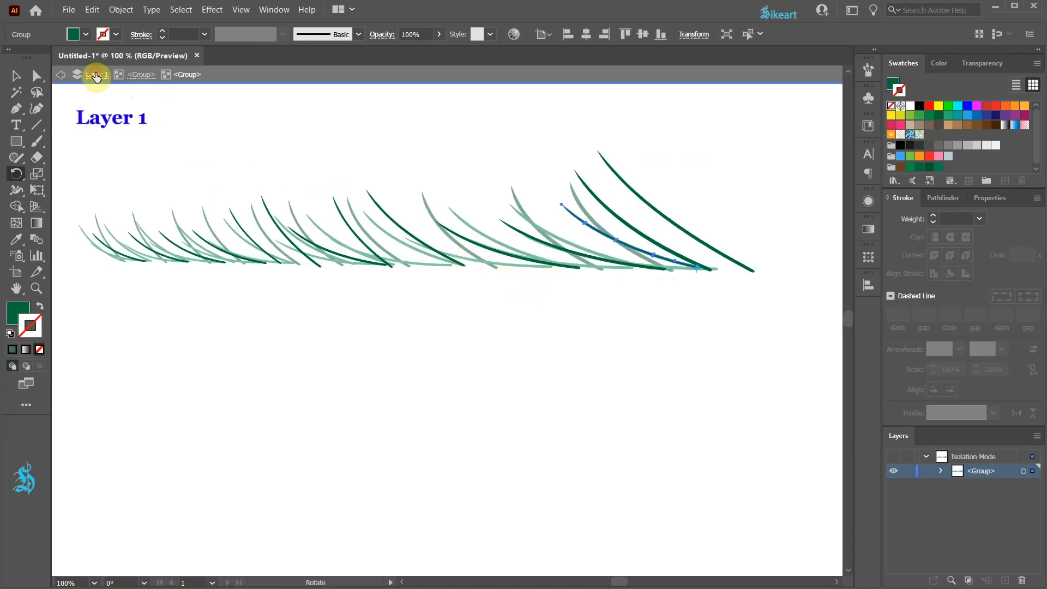
- Return to Layer 1 and isolate the group of lighter green blades in the middle of the row
{"action": "left_click", "coordinate": [96, 77]}
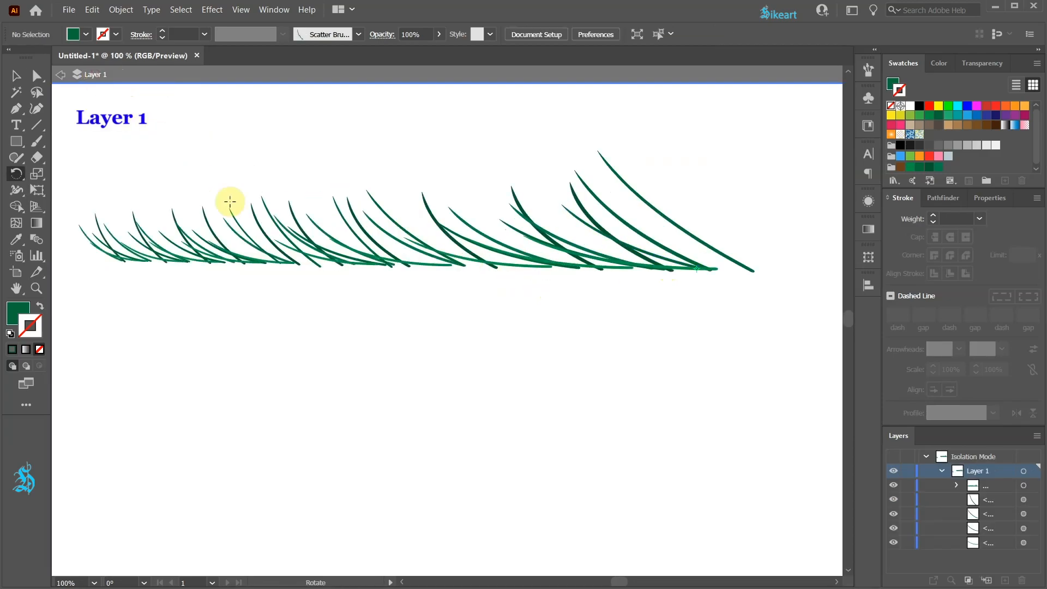
{"action": "key", "text": "v"}
{"action": "key", "text": "v"}
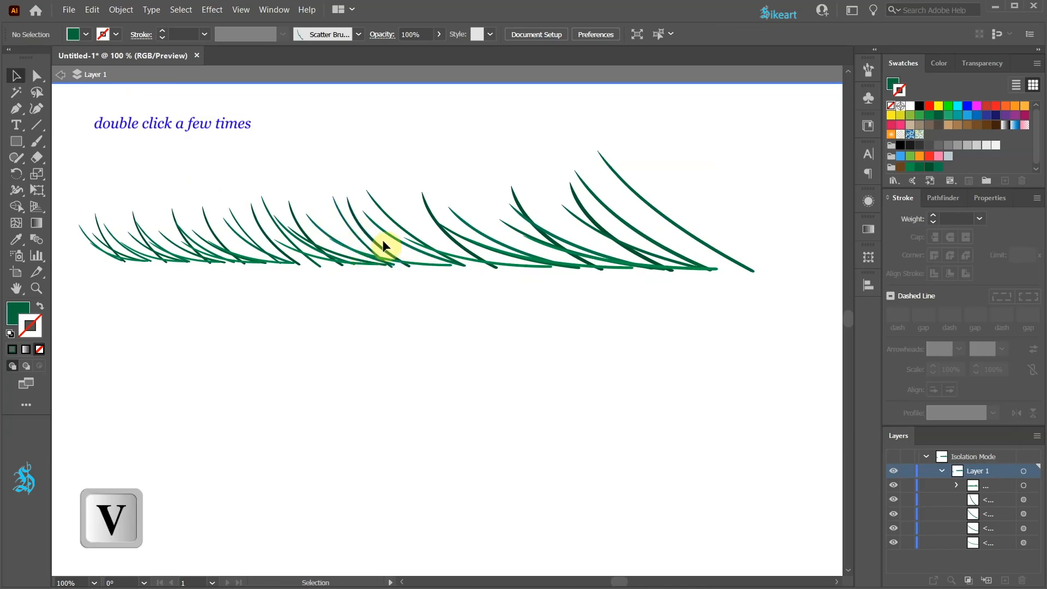
{"action": "double_click", "coordinate": [384, 234]}
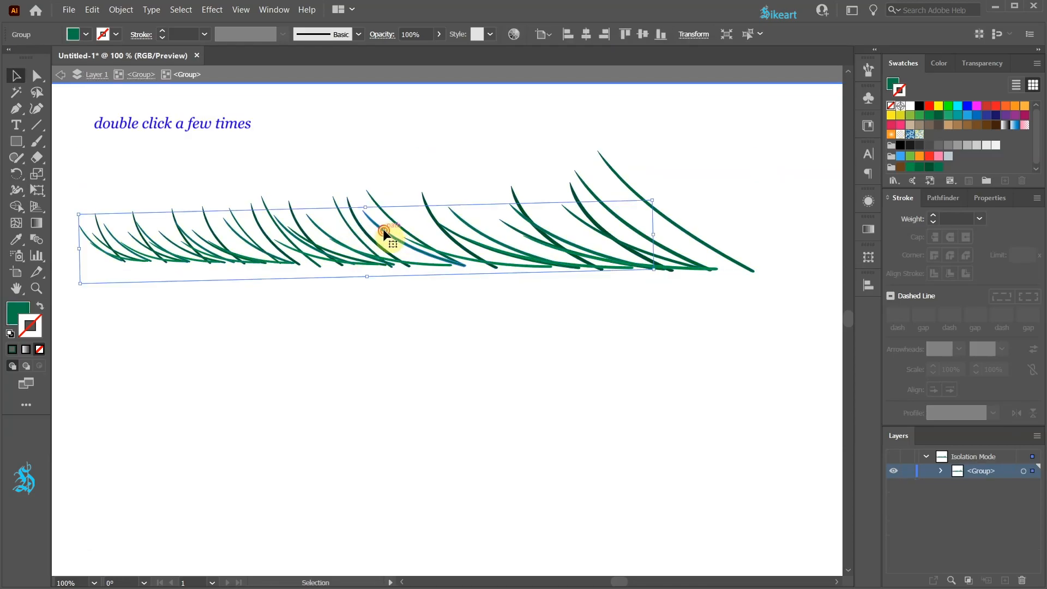
{"action": "double_click", "coordinate": [385, 233]}
{"action": "key", "text": "v"}
- Rotate a middle blade and a right-hand blade of the isolated group about their bases to stand steeper
{"action": "left_click", "coordinate": [396, 238]}
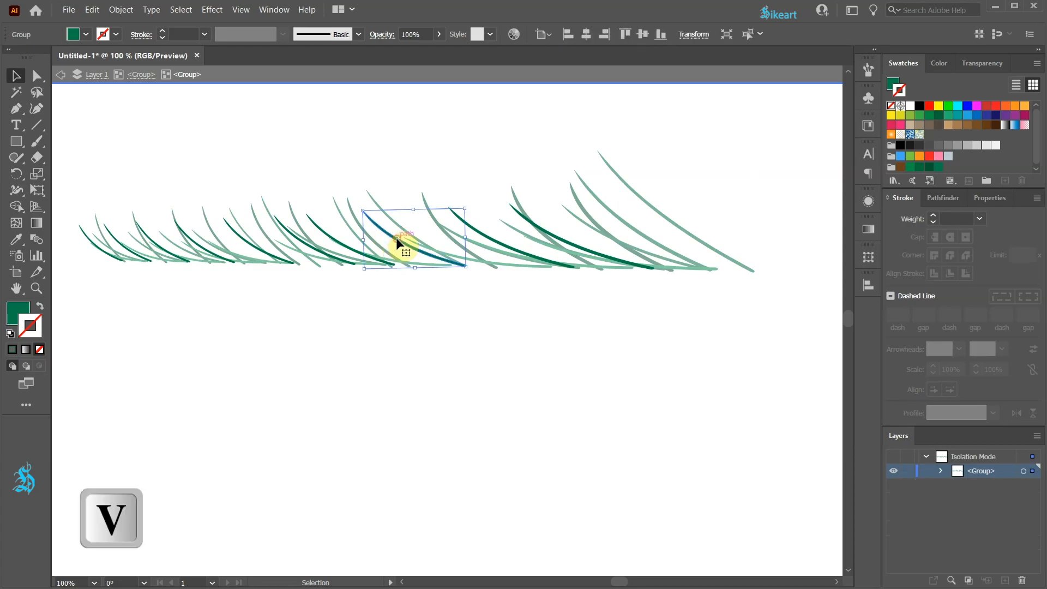
{"action": "key", "text": "r"}
{"action": "left_click", "coordinate": [465, 266]}
{"action": "left_click_drag", "start_coordinate": [380, 225], "coordinate": [400, 199]}
{"action": "left_click", "coordinate": [607, 254], "text": "ctrl"}
{"action": "left_click", "coordinate": [653, 268]}
{"action": "left_click_drag", "start_coordinate": [531, 217], "coordinate": [540, 197]}
- Reposition and rotate individual blades along the row so their spacing and angles look irregular
{"action": "left_click", "coordinate": [361, 254], "text": "ctrl"}
{"action": "left_click_drag", "start_coordinate": [361, 254], "coordinate": [407, 251]}
{"action": "left_click_drag", "start_coordinate": [367, 208], "coordinate": [369, 208]}
{"action": "left_click_drag", "start_coordinate": [261, 251], "coordinate": [240, 252]}
{"action": "left_click", "coordinate": [272, 264]}
{"action": "left_click_drag", "start_coordinate": [239, 247], "coordinate": [241, 243]}
{"action": "mouse_move", "coordinate": [423, 232]}
{"action": "left_mouse_down"}
{"action": "mouse_move", "coordinate": [531, 235]}
{"action": "mouse_move", "coordinate": [516, 233]}
{"action": "left_mouse_up"}
{"action": "left_click", "coordinate": [574, 268]}
{"action": "mouse_move", "coordinate": [581, 235]}
{"action": "left_mouse_down"}
{"action": "mouse_move", "coordinate": [656, 235]}
{"action": "mouse_move", "coordinate": [633, 225]}
{"action": "left_mouse_up"}
- Rotate further blades near the centre and left part of the row about their bases
{"action": "double_click", "coordinate": [636, 281]}
{"action": "left_click", "coordinate": [717, 268]}
{"action": "left_click", "coordinate": [551, 267]}
{"action": "left_click_drag", "start_coordinate": [474, 256], "coordinate": [485, 225]}
{"action": "left_click", "coordinate": [313, 264]}
{"action": "left_click_drag", "start_coordinate": [262, 257], "coordinate": [267, 248]}
- Rotate the leftmost blade of the darkest green group to a steeper angle and leave isolation mode
{"action": "left_click_drag", "start_coordinate": [102, 265], "coordinate": [240, 262]}
{"action": "key", "text": "ctrl+equal"}
{"action": "key", "text": "ctrl+equal"}
{"action": "key", "text": "v"}
{"action": "key", "text": "r"}
{"action": "left_click", "coordinate": [140, 75]}
{"action": "left_click_drag", "start_coordinate": [198, 214], "coordinate": [205, 174]}
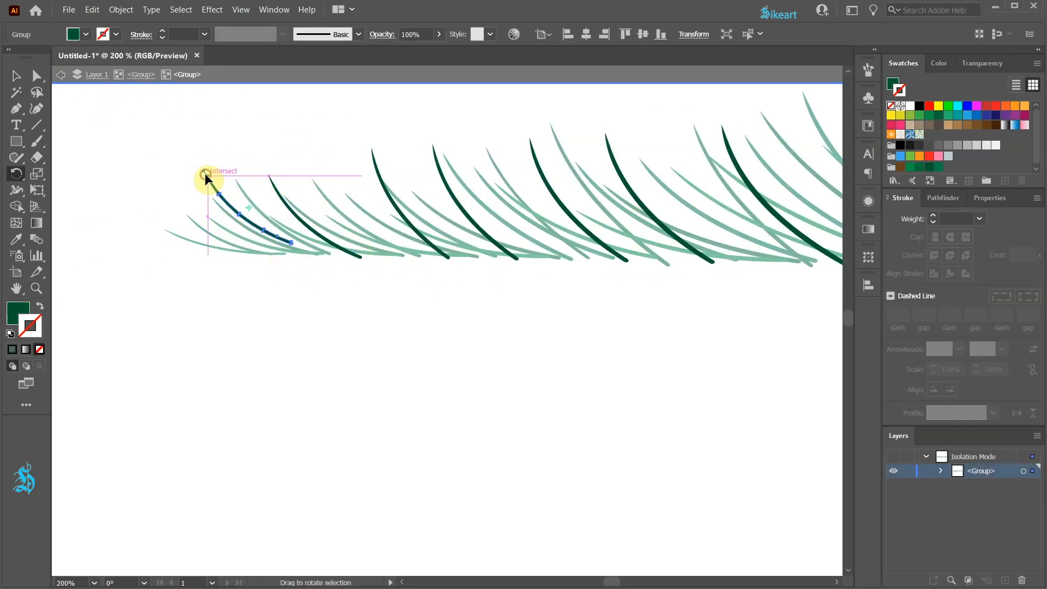
{"action": "key", "text": "ctrl+minus"}
{"action": "key", "text": "v"}
{"action": "left_click", "coordinate": [510, 267]}
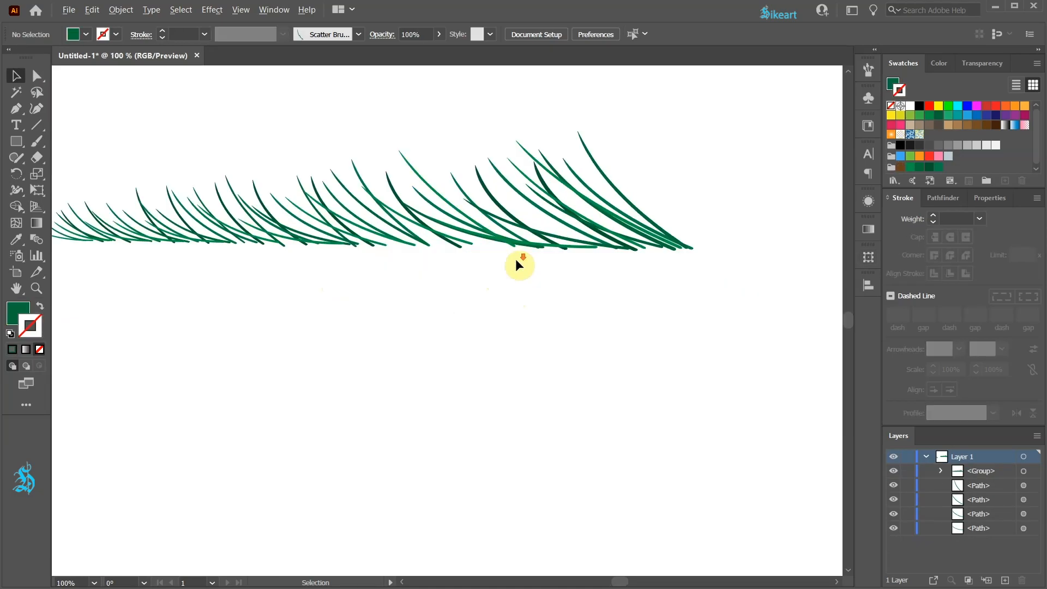
{"action": "scroll", "coordinate": [516, 259], "scroll_direction": "down", "scroll_amount": 1}
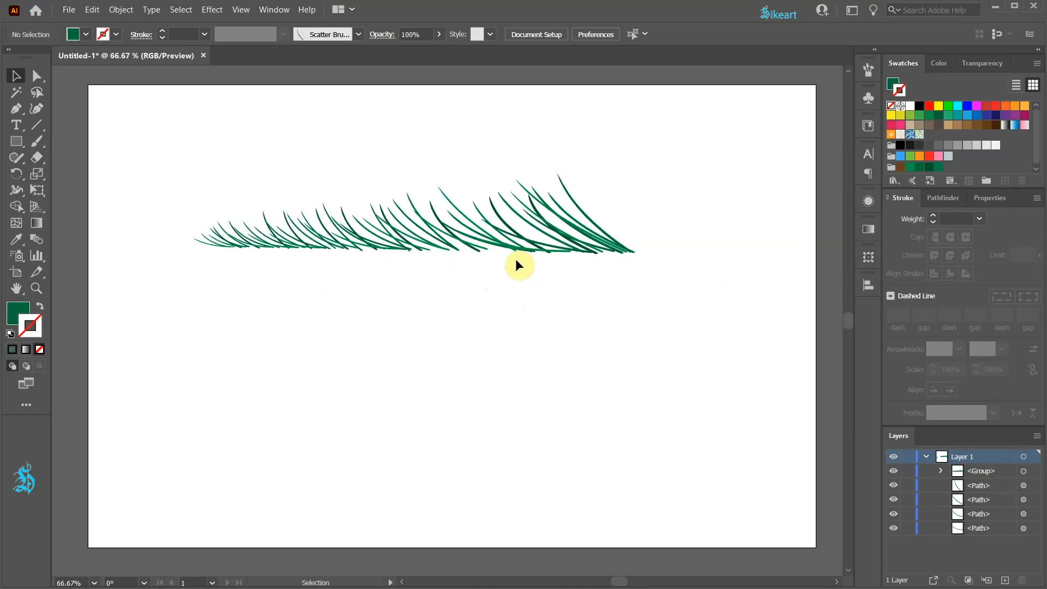
- Draw a straight horizontal brown line with no fill just beneath the row of blades using the Pen tool
{"action": "left_click", "coordinate": [42, 310]}
{"action": "left_click", "coordinate": [900, 167]}
{"action": "key", "text": "p"}
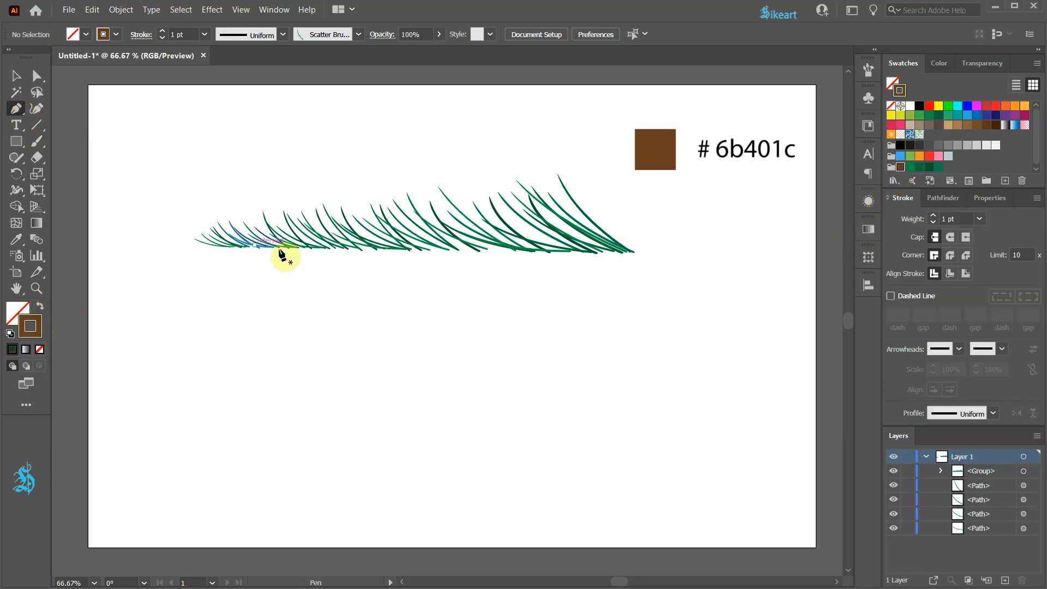
{"action": "left_click", "coordinate": [234, 257]}
{"action": "left_click", "coordinate": [649, 258]}
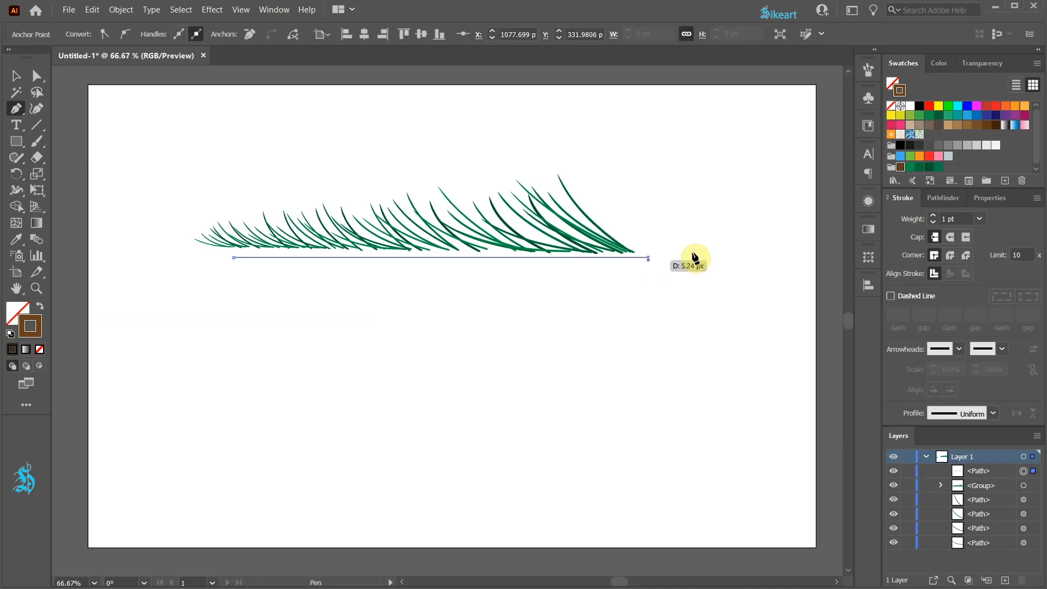
- Set the brown line's stroke weight to 5 pt and taper its left end to a point with the Width tool
{"action": "left_click", "coordinate": [933, 216]}
{"action": "left_click", "coordinate": [933, 216]}
{"action": "left_click", "coordinate": [933, 216]}
{"action": "left_click", "coordinate": [934, 216]}
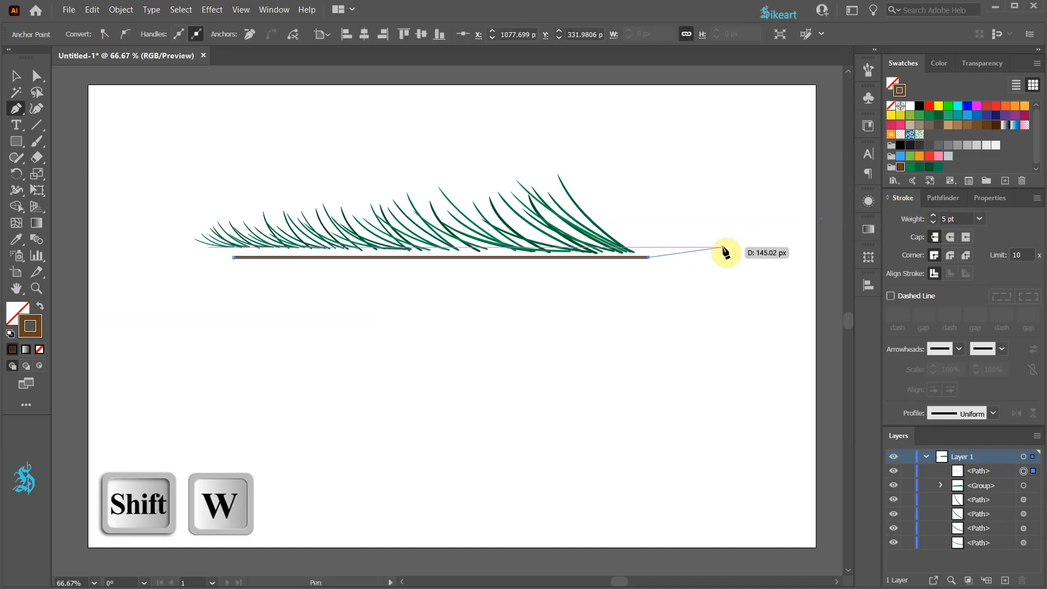
{"action": "left_click", "coordinate": [13, 193]}
{"action": "scroll", "coordinate": [281, 257], "scroll_direction": "up", "scroll_amount": 5}
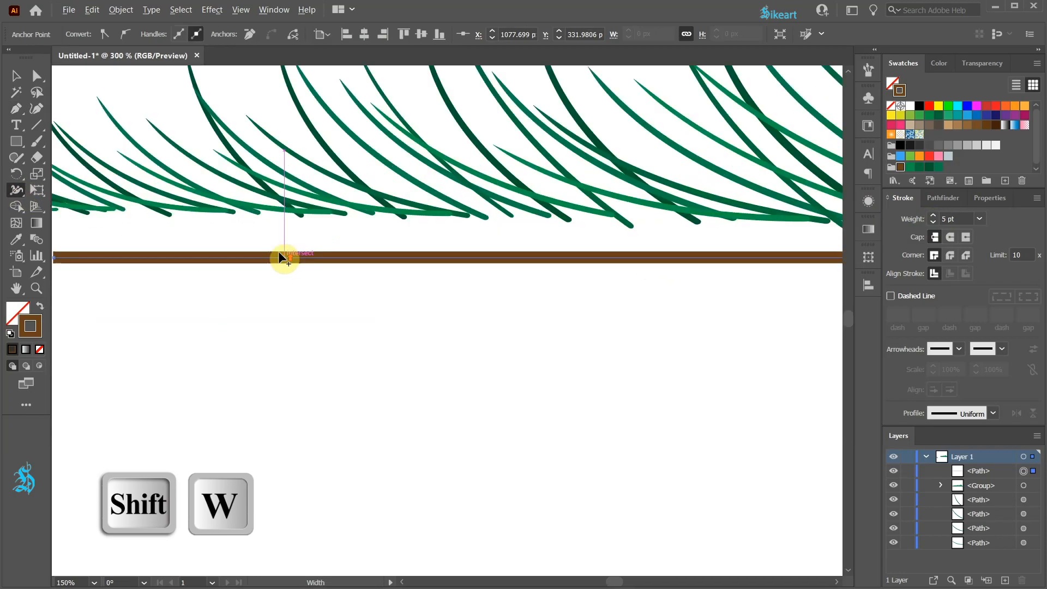
{"action": "left_click_drag", "start_coordinate": [223, 264], "coordinate": [459, 263]}
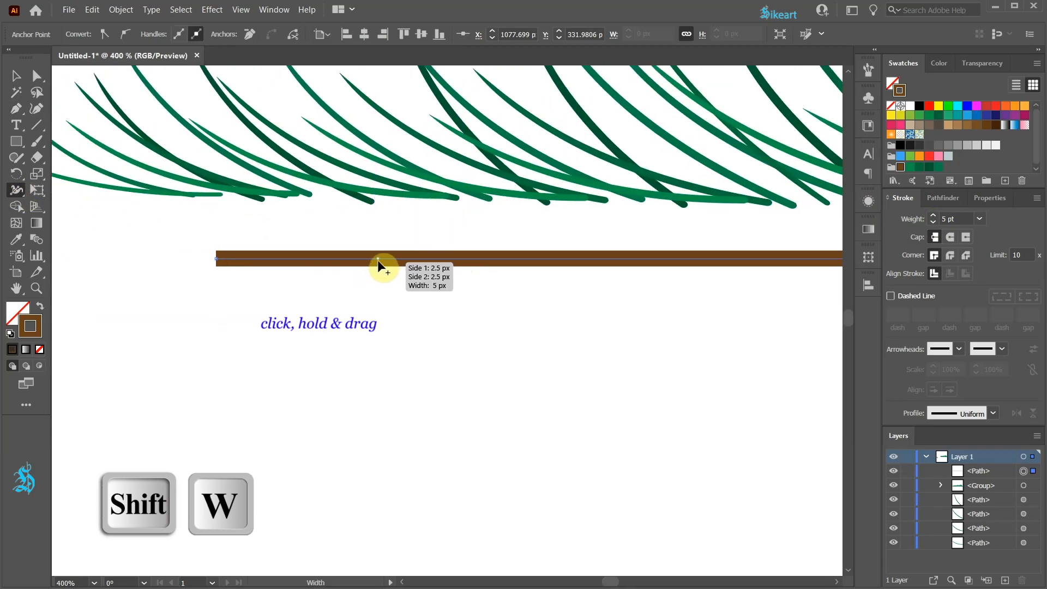
{"action": "left_click_drag", "start_coordinate": [217, 254], "coordinate": [217, 256]}
- Give the brown line a round cap and deselect it
{"action": "scroll", "coordinate": [168, 293], "scroll_direction": "down", "scroll_amount": 5}
{"action": "scroll", "coordinate": [561, 292], "scroll_direction": "up", "scroll_amount": 4}
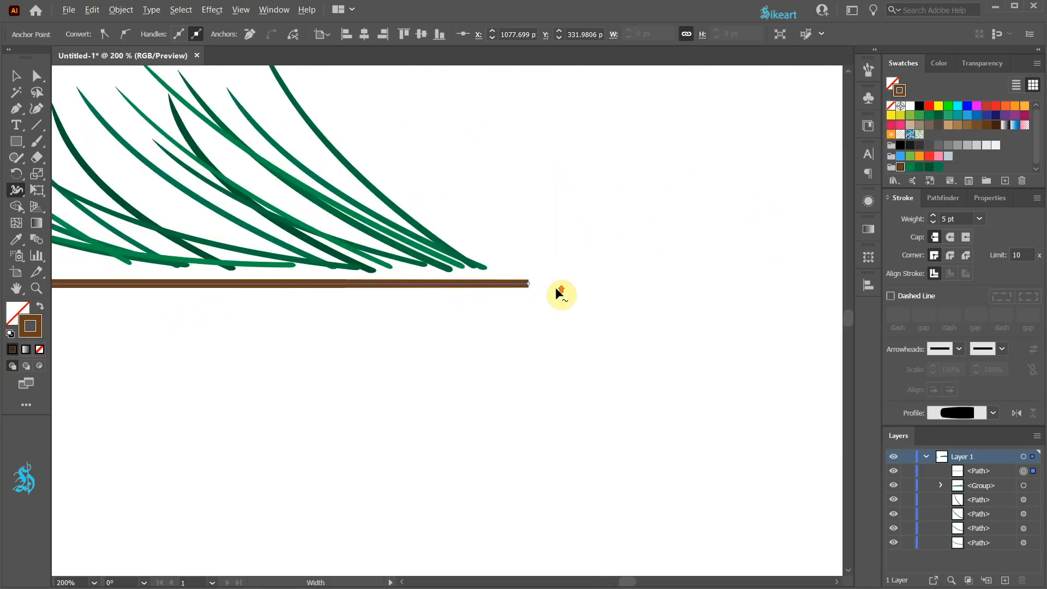
{"action": "left_click", "coordinate": [951, 237]}
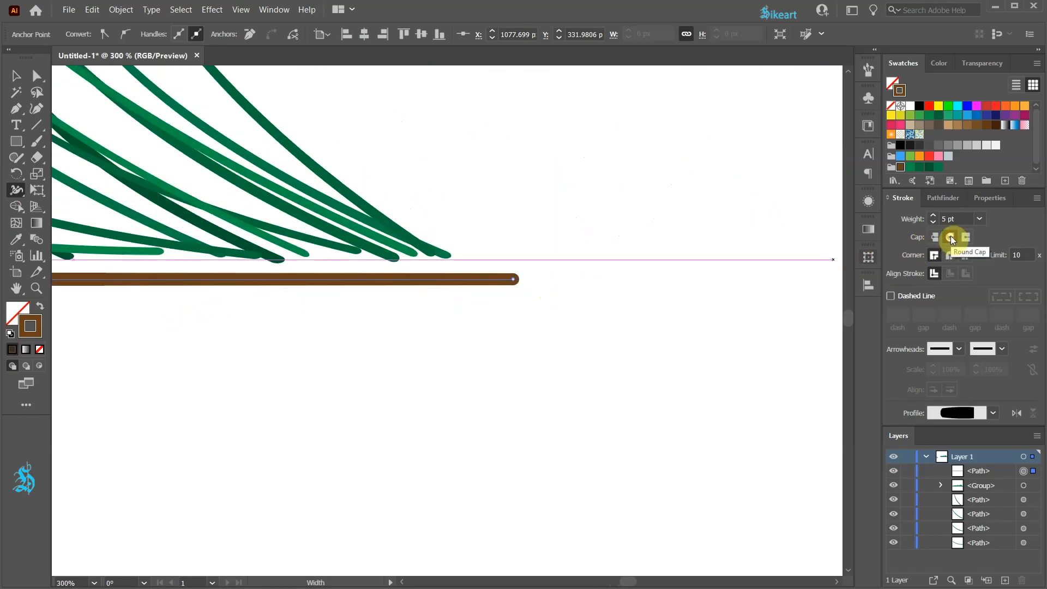
{"action": "scroll", "coordinate": [573, 330], "scroll_direction": "down", "scroll_amount": 4}
{"action": "scroll", "coordinate": [221, 323], "scroll_direction": "up", "scroll_amount": 1}
{"action": "key", "text": "v"}
{"action": "left_click", "coordinate": [217, 366]}
{"action": "scroll", "coordinate": [304, 327], "scroll_direction": "down", "scroll_amount": 1}
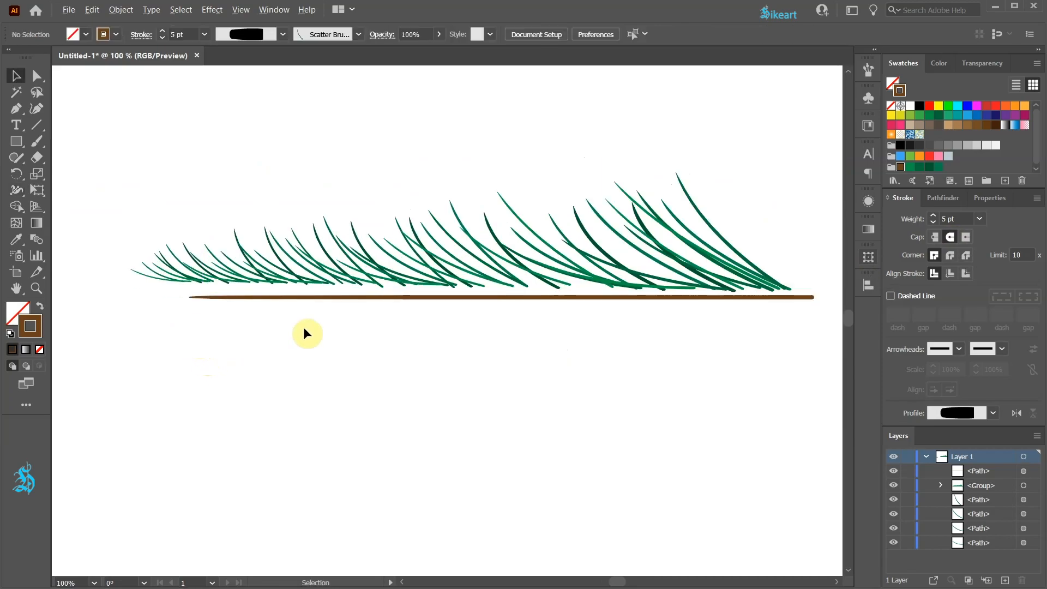
- Move the blade group down onto the brown line and rotate it so the blade bases lie along the stem
{"action": "left_click", "coordinate": [525, 263]}
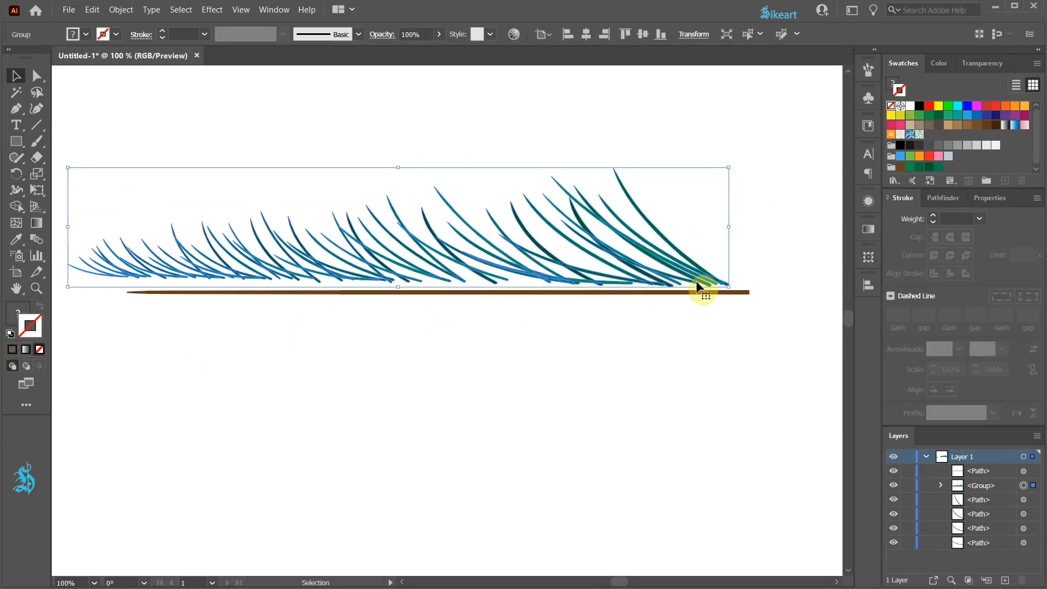
{"action": "left_click_drag", "start_coordinate": [706, 285], "coordinate": [709, 289]}
{"action": "key", "text": "r"}
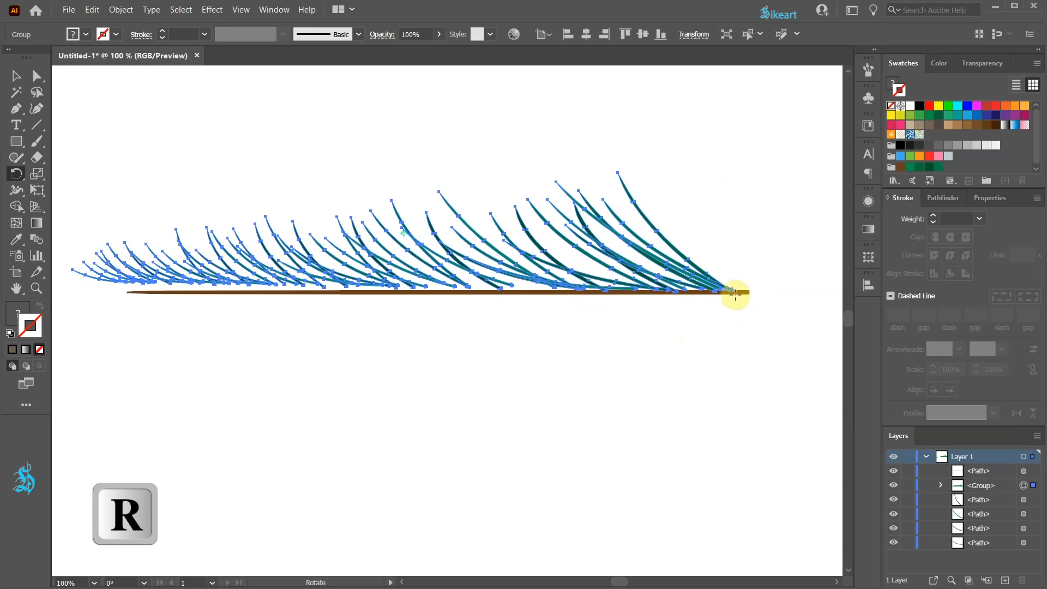
{"action": "scroll", "coordinate": [133, 276], "scroll_direction": "up", "scroll_amount": 4}
{"action": "left_click_drag", "start_coordinate": [140, 285], "coordinate": [149, 324]}
{"action": "scroll", "coordinate": [173, 355], "scroll_direction": "down", "scroll_amount": 4}
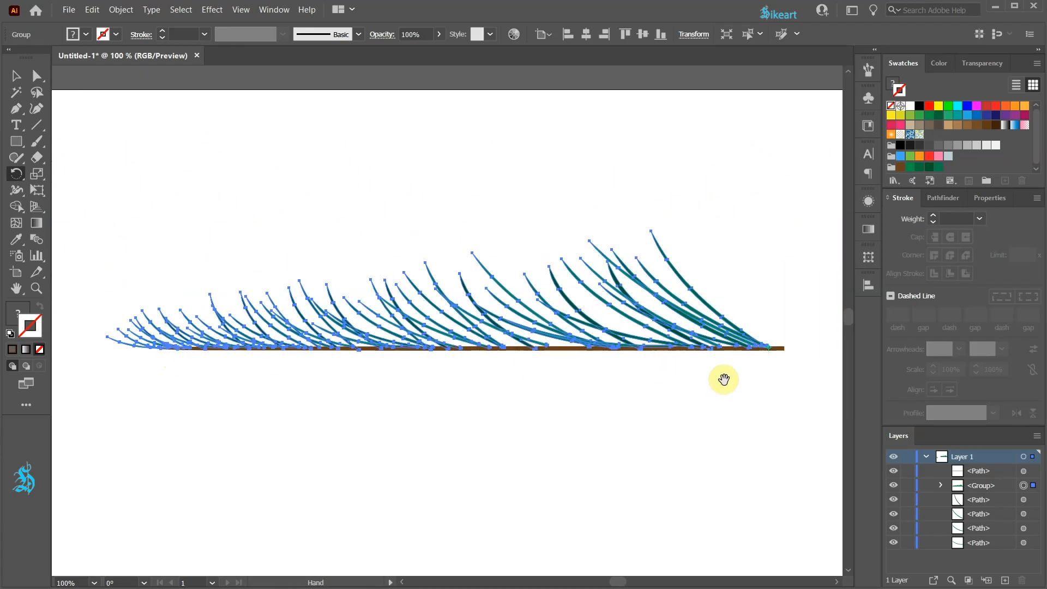
{"action": "key", "text": "v"}
{"action": "left_click", "coordinate": [725, 379]}
- Reflect a copy of the blade group across the horizontal axis at the stem's right end to form the lower half
{"action": "left_click_drag", "start_coordinate": [614, 338], "coordinate": [577, 272]}
{"action": "left_click", "coordinate": [476, 243]}
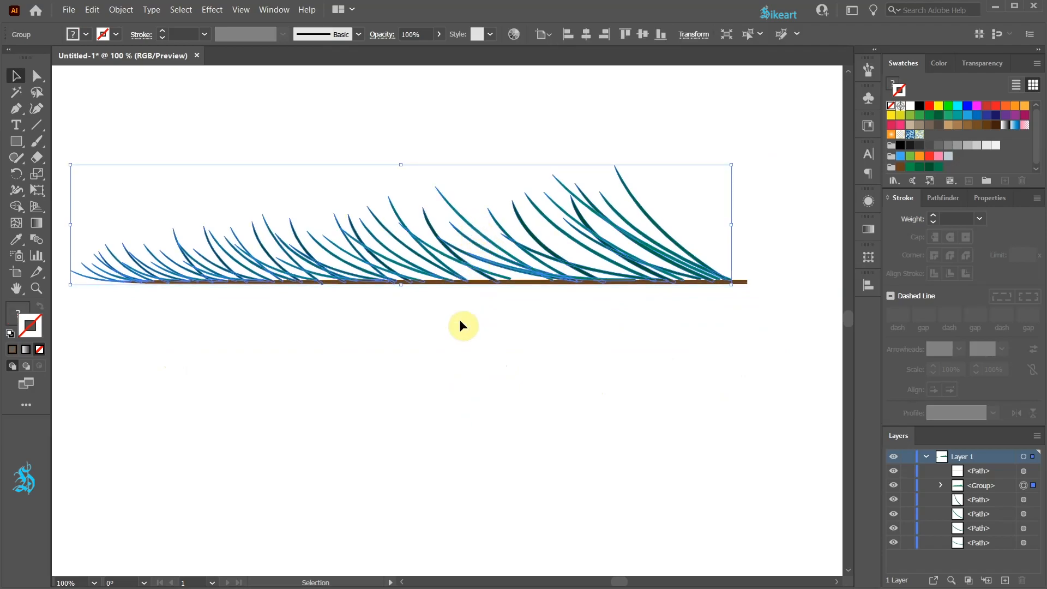
{"action": "key", "text": "o"}
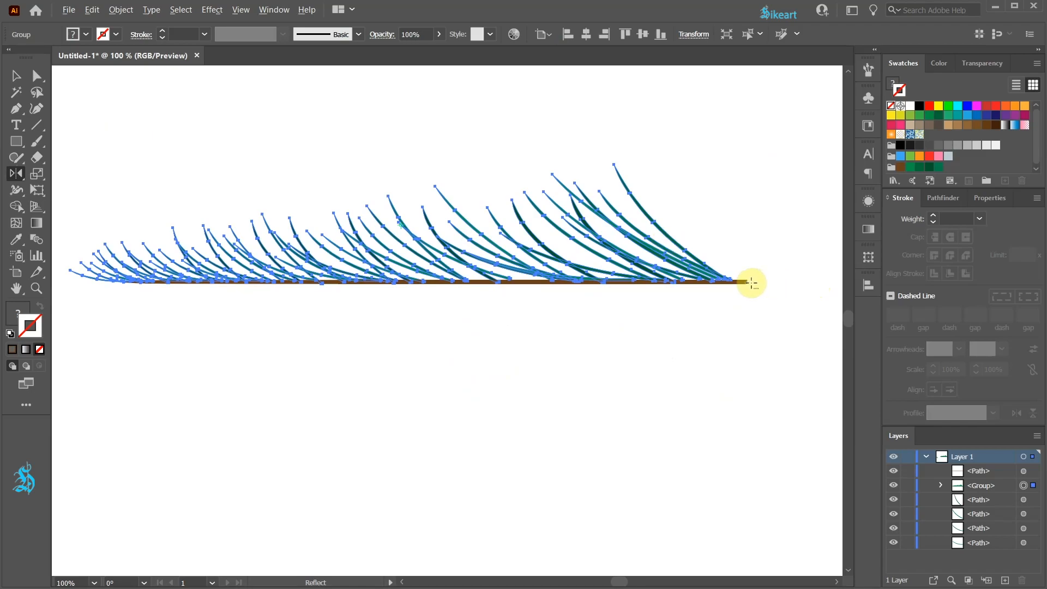
{"action": "key", "text": "alt"}
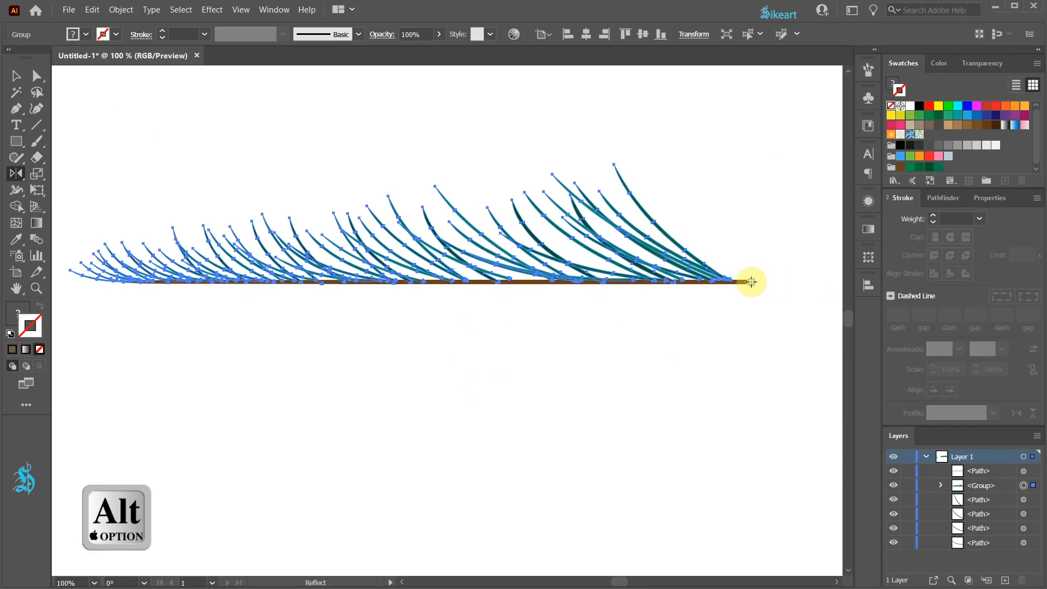
{"action": "left_click", "coordinate": [751, 282], "text": "alt"}
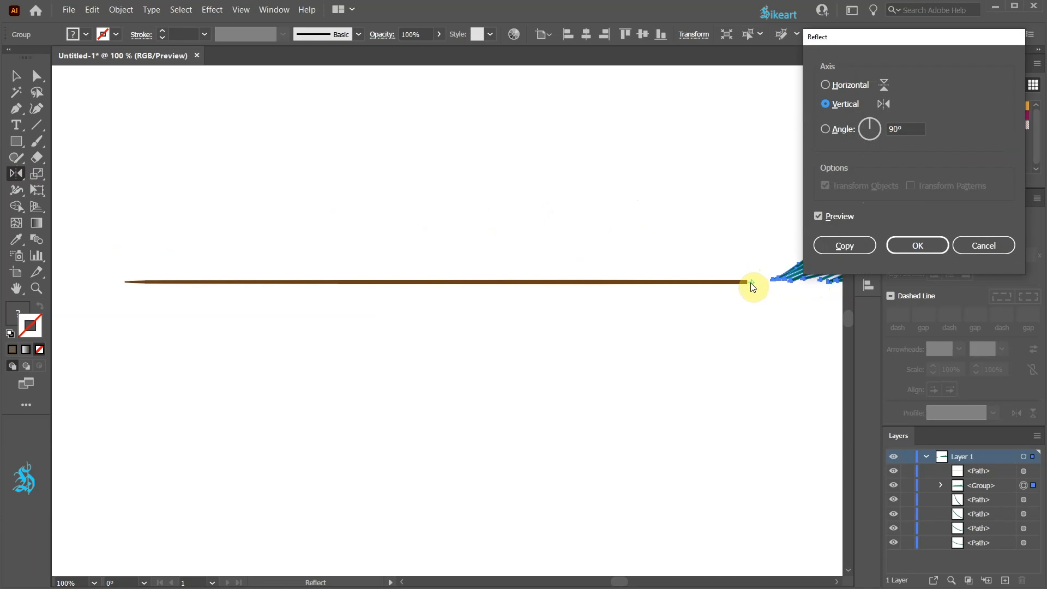
{"action": "left_click", "coordinate": [826, 86]}
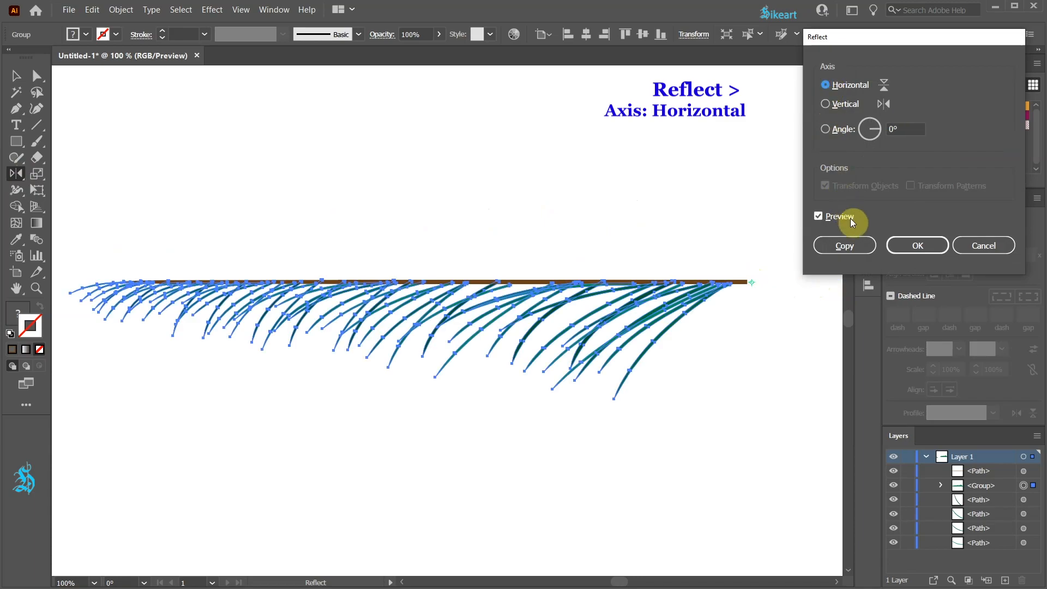
{"action": "left_click", "coordinate": [863, 246]}
{"action": "key", "text": "v"}
{"action": "left_click", "coordinate": [656, 457]}
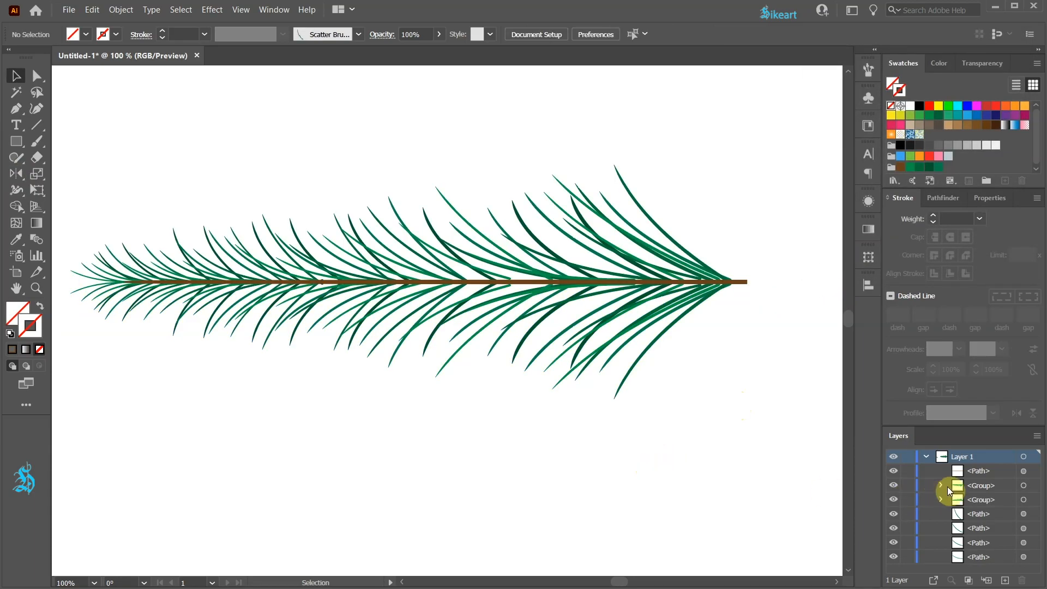
- Reorder the brown stem path so it sits between the two needle groups in the stacking order
{"action": "left_click", "coordinate": [1001, 471]}
{"action": "left_click_drag", "start_coordinate": [999, 470], "coordinate": [996, 491]}
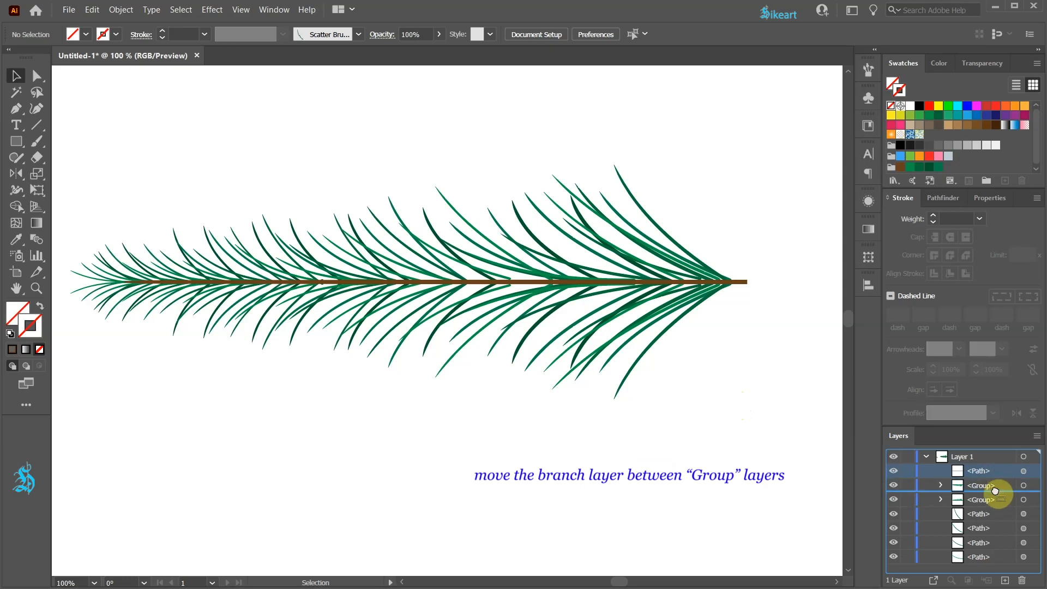
{"action": "left_click_drag", "start_coordinate": [996, 491], "coordinate": [997, 492]}
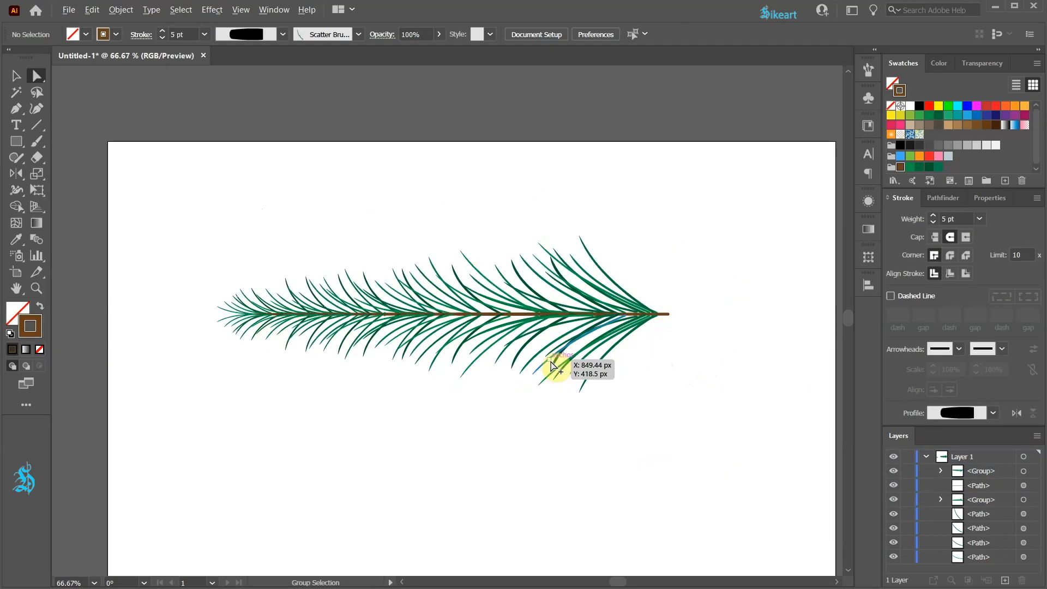
- Isolate the mirrored lower needles and shift individual ones along the stem so the two halves look less symmetrical
{"action": "scroll", "coordinate": [532, 330], "scroll_direction": "up", "scroll_amount": 1}
{"action": "scroll", "coordinate": [533, 331], "scroll_direction": "up", "scroll_amount": 2}
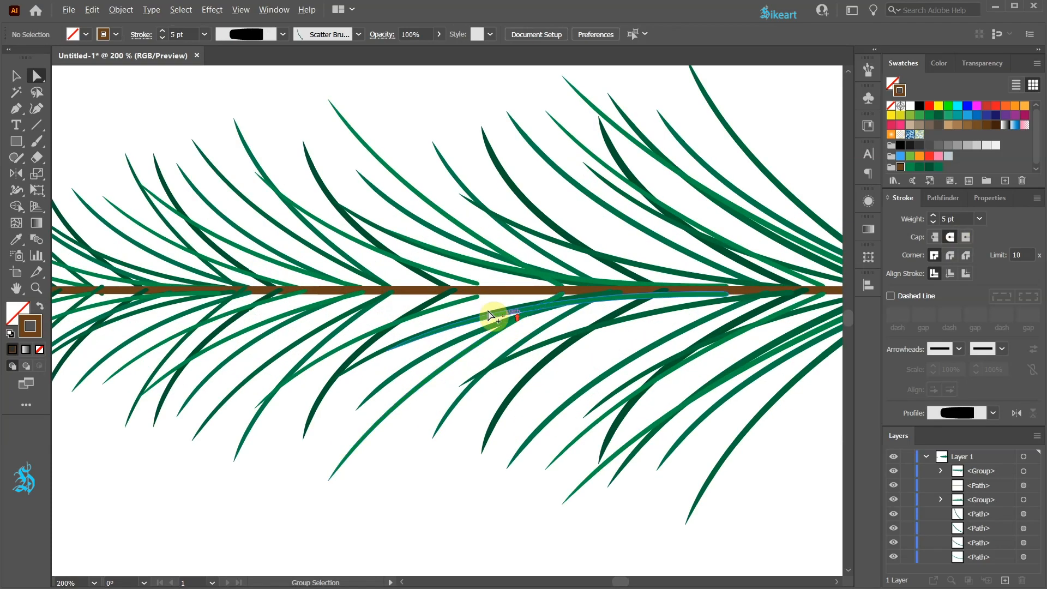
{"action": "left_click", "coordinate": [461, 304]}
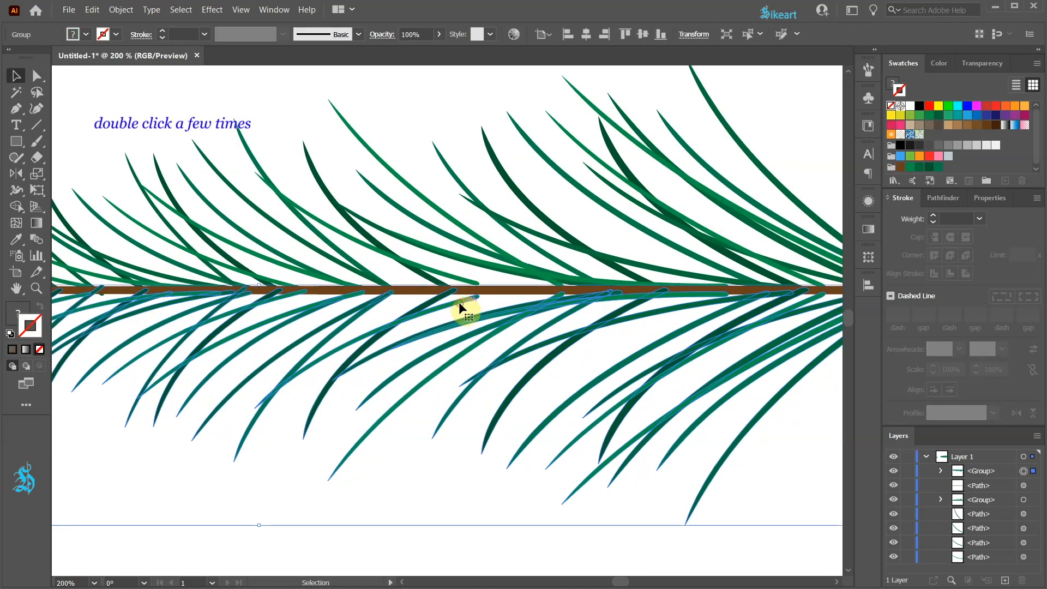
{"action": "double_click", "coordinate": [460, 305]}
{"action": "double_click", "coordinate": [461, 305]}
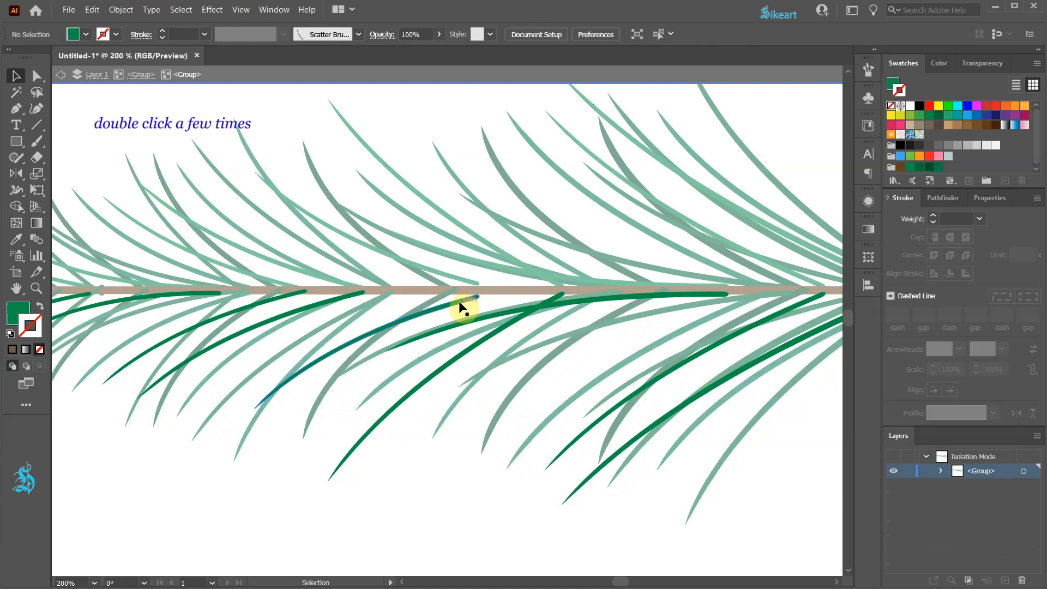
{"action": "left_click_drag", "start_coordinate": [463, 298], "coordinate": [496, 291]}
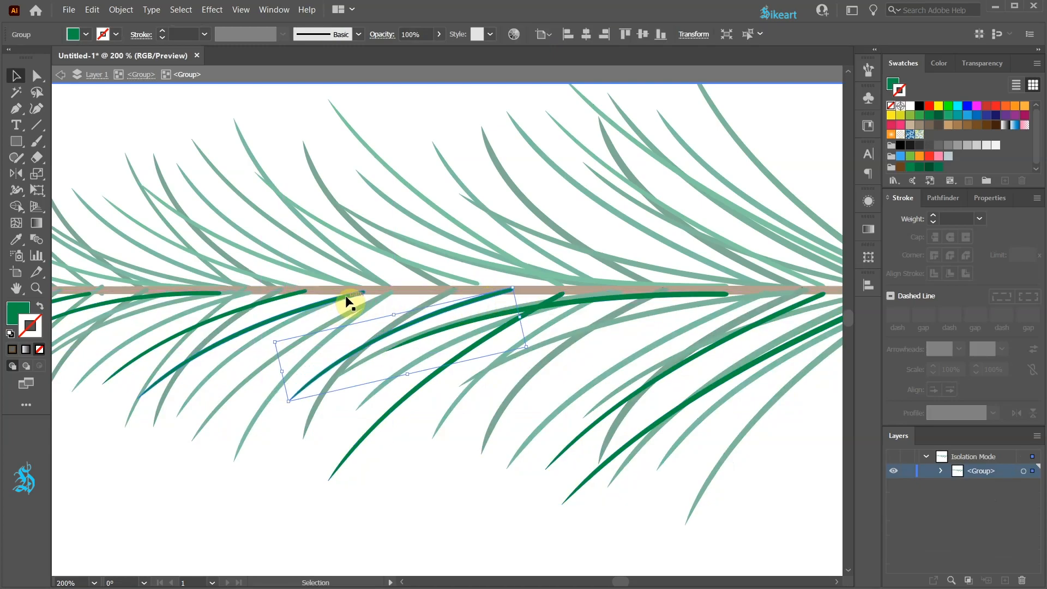
{"action": "left_click_drag", "start_coordinate": [349, 303], "coordinate": [338, 297]}
{"action": "left_click_drag", "start_coordinate": [538, 276], "coordinate": [676, 273]}
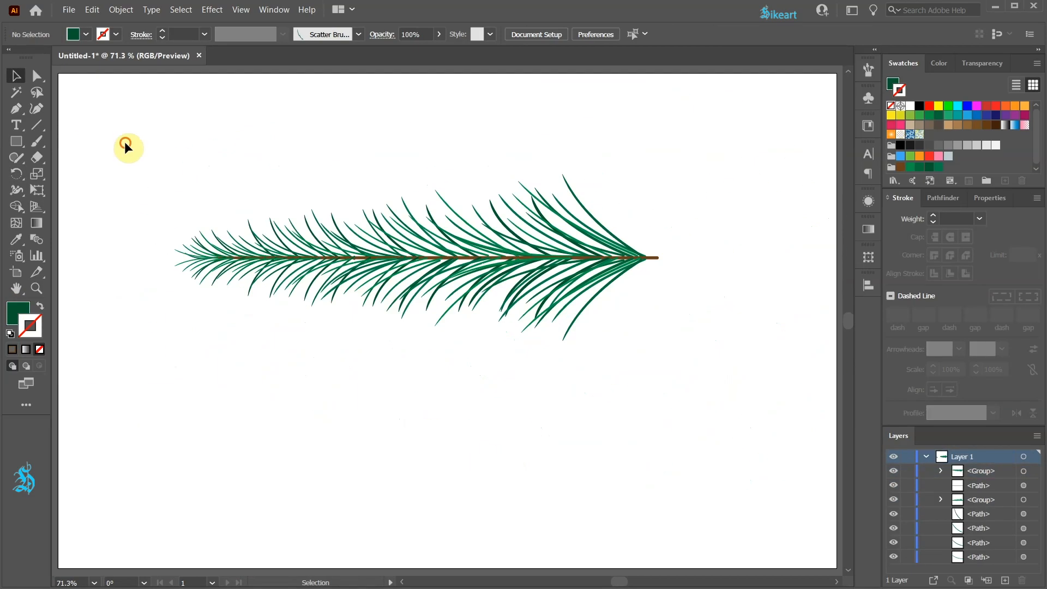
- Group the whole branch and start a new Art Brush from it
{"action": "mouse_move", "coordinate": [124, 143]}
{"action": "left_mouse_down"}
{"action": "mouse_move", "coordinate": [140, 172]}
{"action": "mouse_move", "coordinate": [225, 236]}
{"action": "mouse_move", "coordinate": [702, 358]}
{"action": "mouse_move", "coordinate": [716, 370]}
{"action": "left_mouse_up"}
{"action": "key", "text": "ctrl+g"}
{"action": "left_click", "coordinate": [869, 70]}
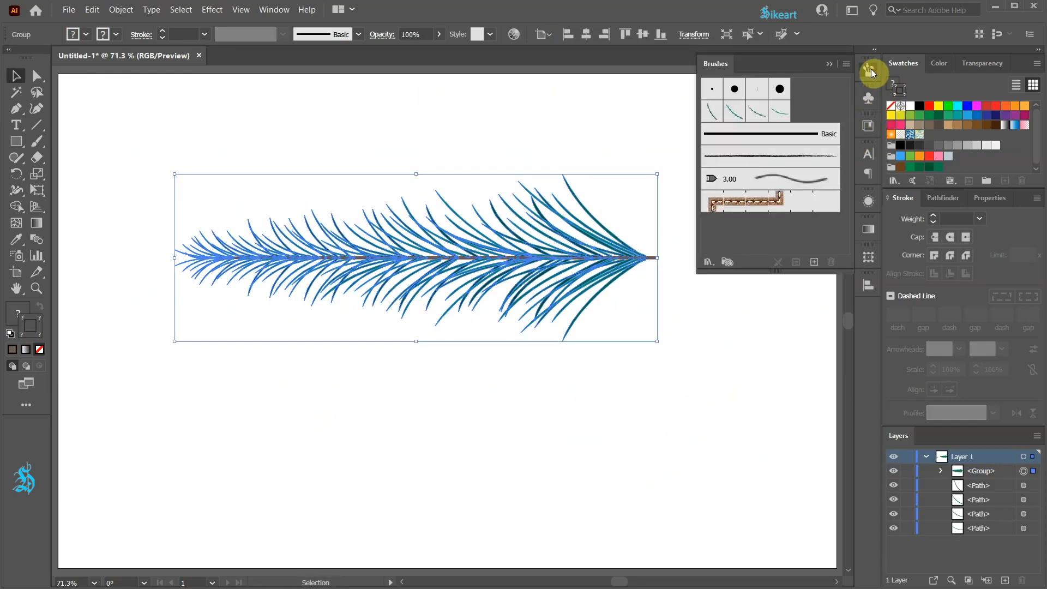
{"action": "mouse_move", "coordinate": [607, 248]}
{"action": "left_mouse_down"}
{"action": "mouse_move", "coordinate": [732, 243]}
{"action": "mouse_move", "coordinate": [732, 256]}
{"action": "left_mouse_up"}
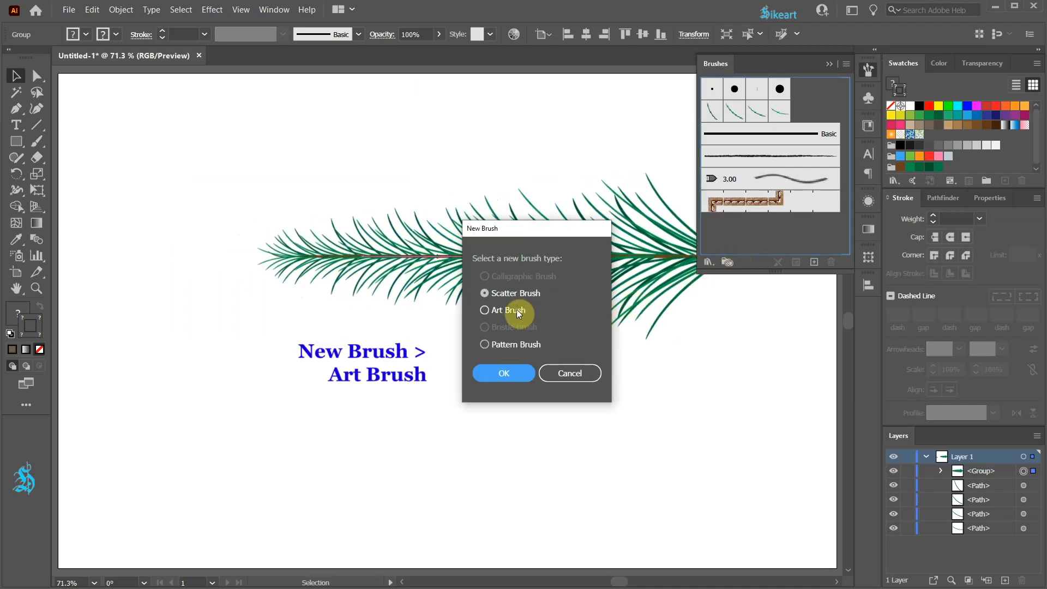
{"action": "left_click", "coordinate": [482, 312]}
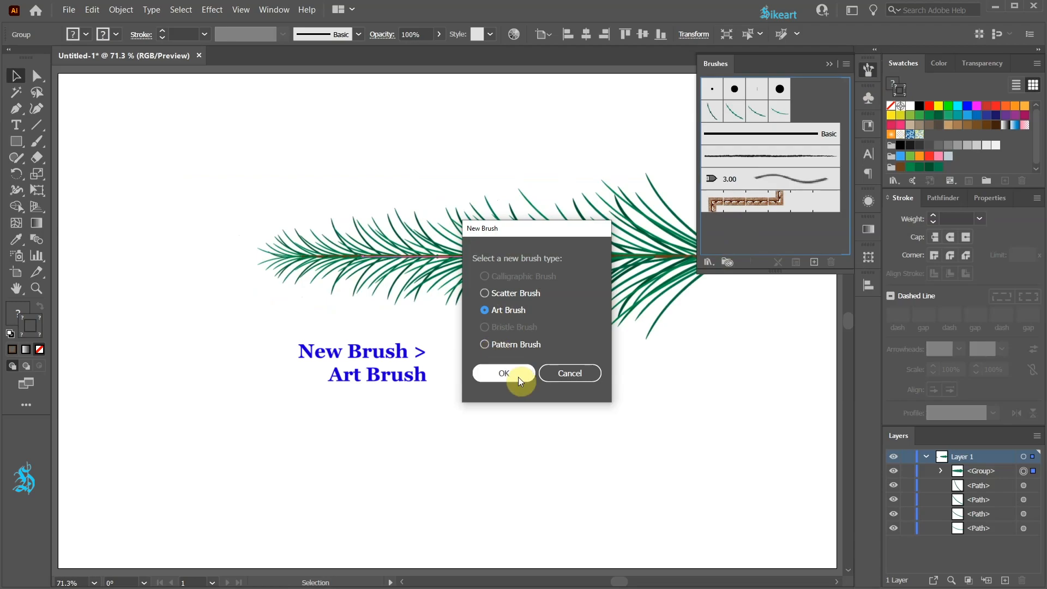
{"action": "left_click", "coordinate": [518, 378]}
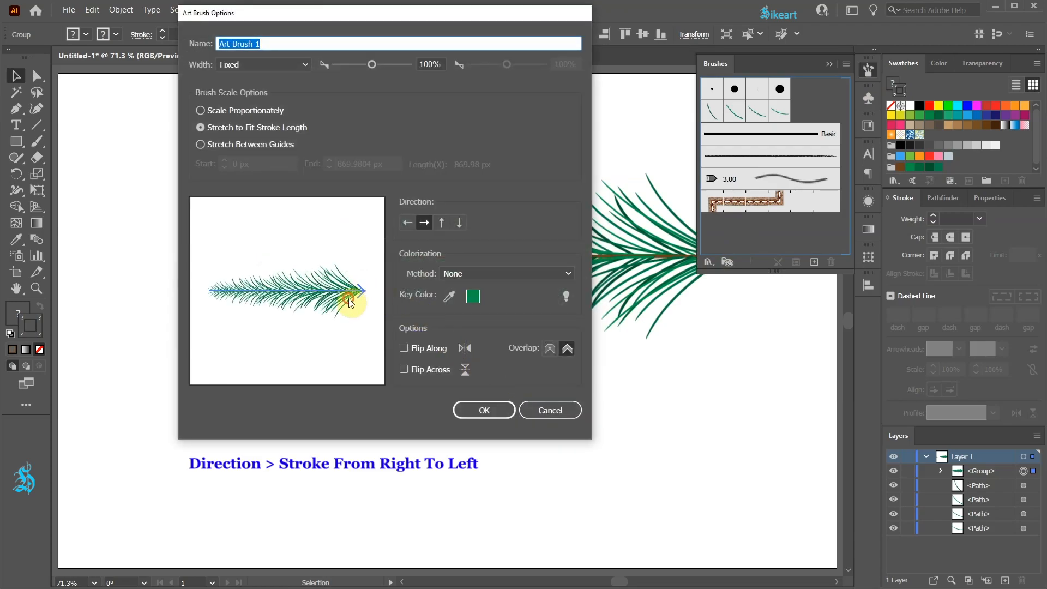
- Set the art brush's direction to stroke from right to left, scale it proportionately and create it
{"action": "left_click", "coordinate": [408, 223]}
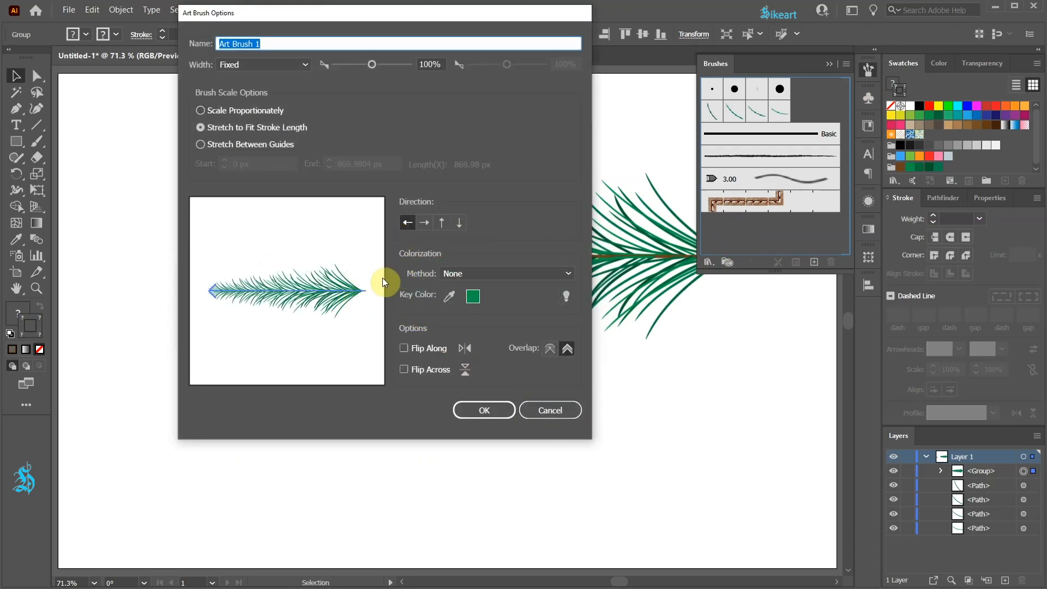
{"action": "left_click", "coordinate": [201, 109]}
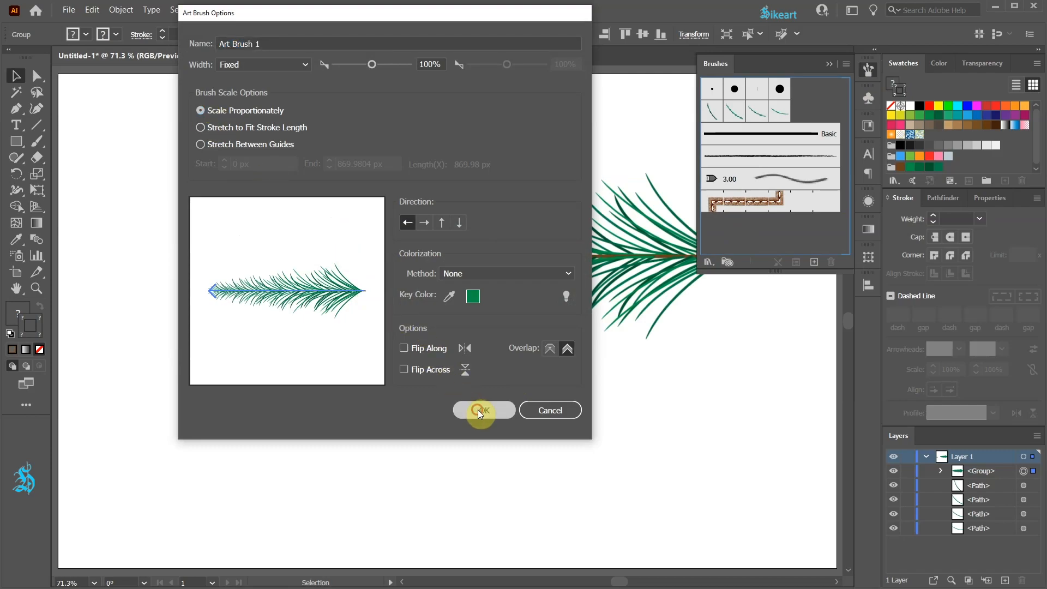
{"action": "left_click", "coordinate": [479, 410]}
{"action": "left_click", "coordinate": [497, 407]}
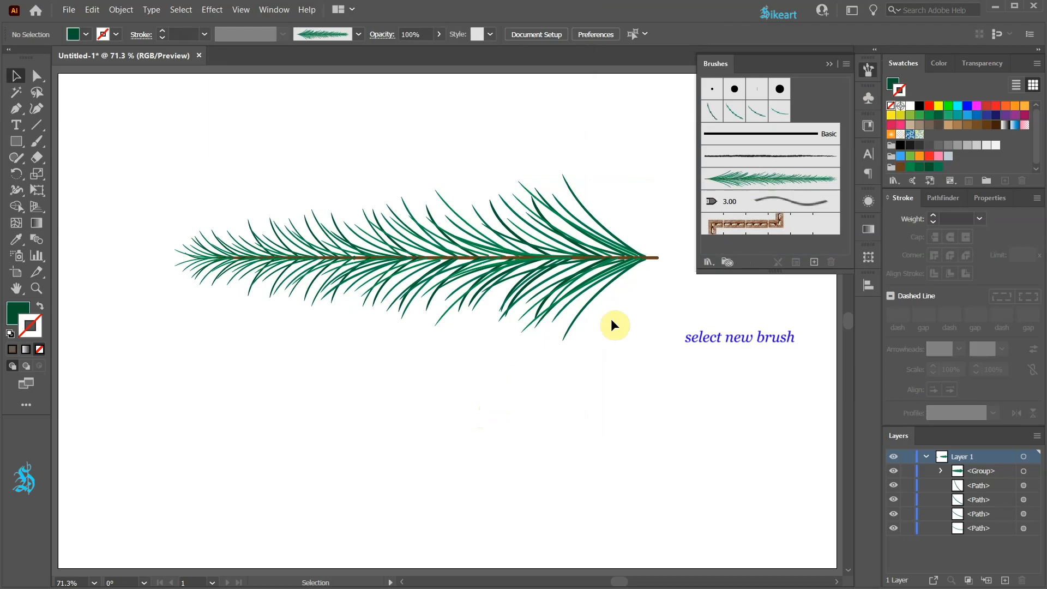
- Make the new branch art brush active and move the original branch off the artboard
{"action": "left_click", "coordinate": [736, 176]}
{"action": "key", "text": "ctrl+minus"}
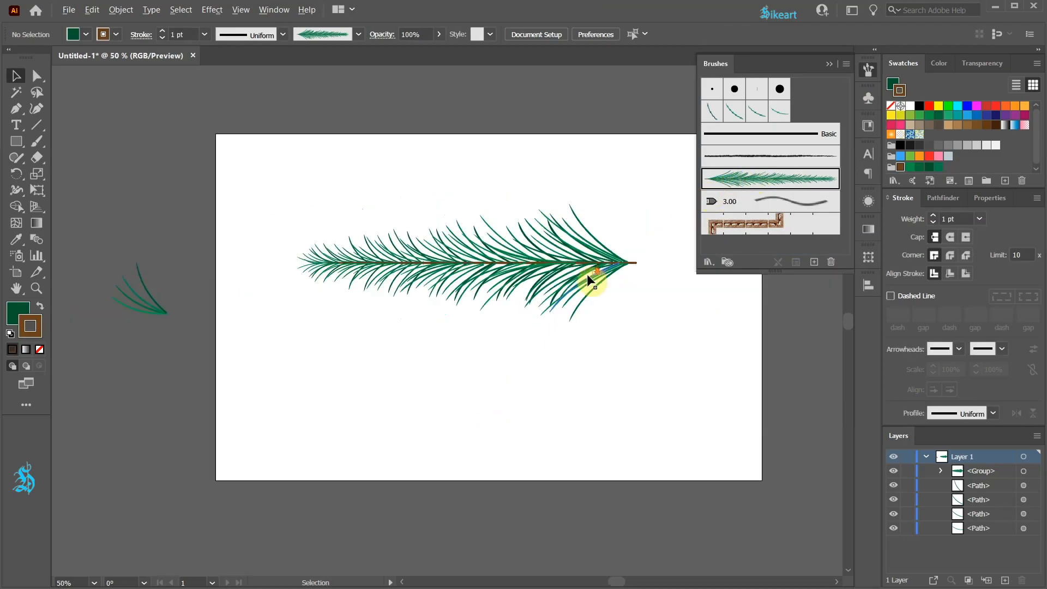
{"action": "key", "text": "ctrl+minus"}
{"action": "left_click_drag", "start_coordinate": [585, 293], "coordinate": [376, 154]}
{"action": "key", "text": "ctrl+0"}
{"action": "left_click", "coordinate": [828, 64]}
{"action": "left_click", "coordinate": [664, 196]}
- Paint four pine branches fanning out from the artboard's upper-right area with the Paintbrush tool
{"action": "key", "text": "b"}
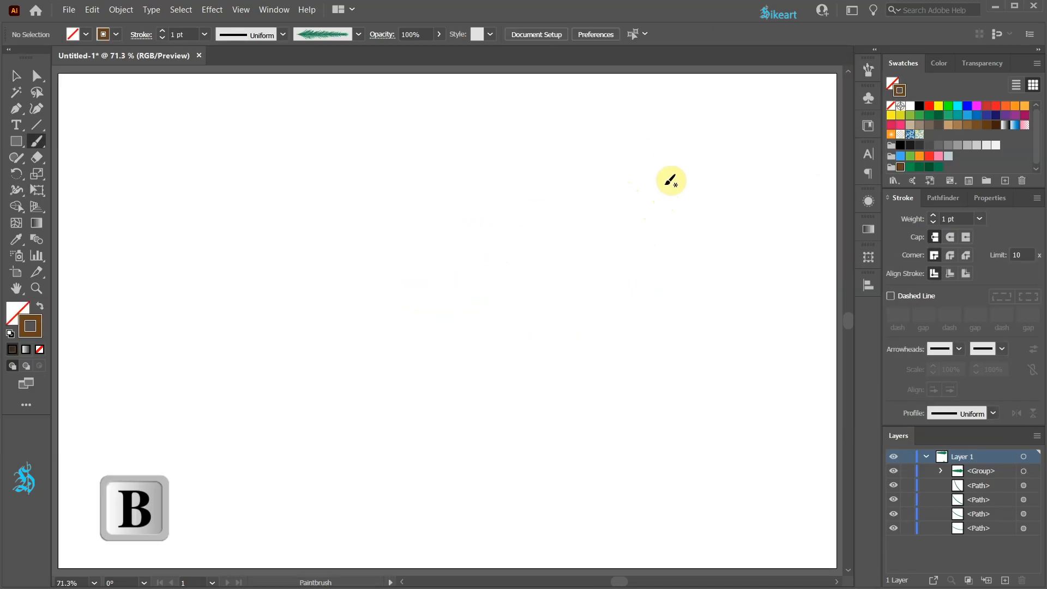
{"action": "mouse_move", "coordinate": [665, 184]}
{"action": "left_mouse_down"}
{"action": "mouse_move", "coordinate": [352, 191]}
{"action": "mouse_move", "coordinate": [239, 441]}
{"action": "left_mouse_up"}
{"action": "left_click_drag", "start_coordinate": [591, 205], "coordinate": [513, 480]}
{"action": "left_click_drag", "start_coordinate": [638, 189], "coordinate": [461, 127]}
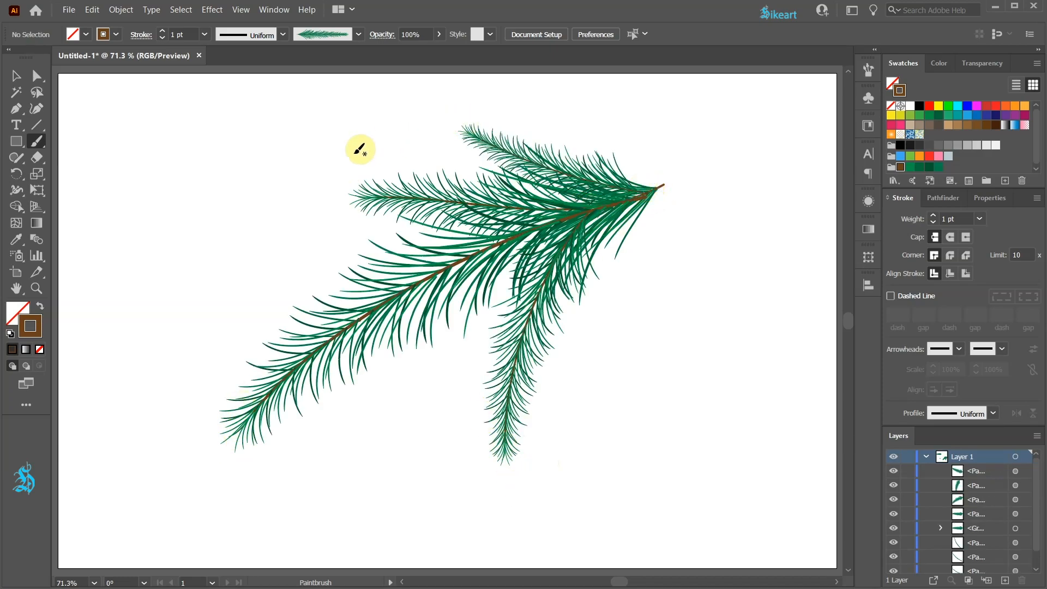
- Shorten the long lower-left branch by reshaping its path and pulling its tip inward
{"action": "key", "text": "v"}
{"action": "left_click", "coordinate": [579, 268]}
{"action": "key", "text": "shift+grave"}
{"action": "mouse_move", "coordinate": [224, 444]}
{"action": "left_mouse_down"}
{"action": "mouse_move", "coordinate": [293, 369]}
{"action": "mouse_move", "coordinate": [318, 386]}
{"action": "left_mouse_up"}
{"action": "left_click_drag", "start_coordinate": [357, 332], "coordinate": [422, 281]}
{"action": "key", "text": "v"}
{"action": "left_click", "coordinate": [668, 327]}
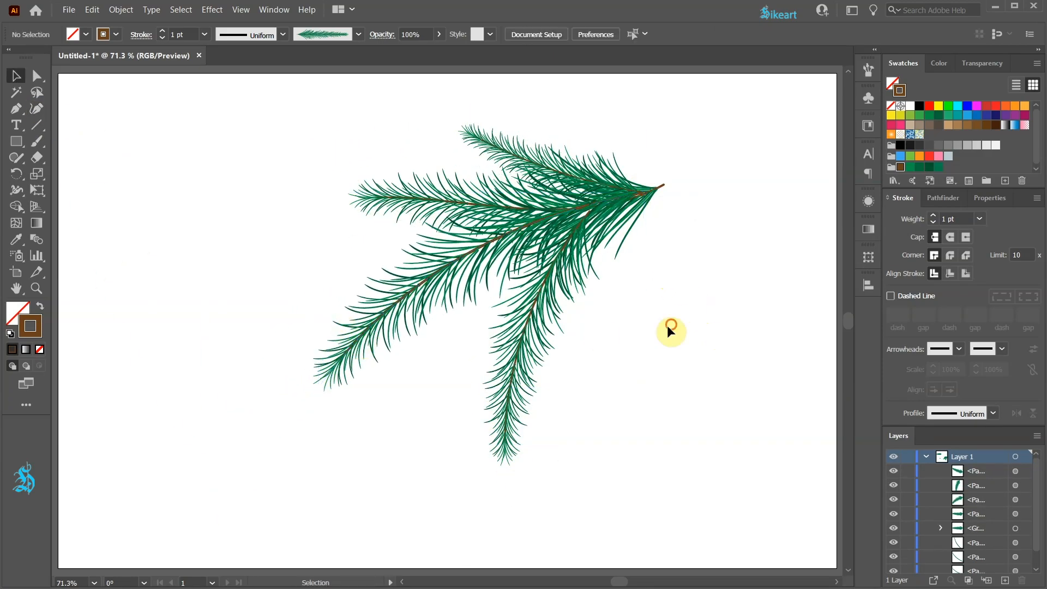
- Select all the painted branches, enlarge them from their lower-left corner and deselect them
{"action": "left_click_drag", "start_coordinate": [670, 330], "coordinate": [463, 163]}
{"action": "left_click_drag", "start_coordinate": [318, 464], "coordinate": [180, 527]}
{"action": "left_click", "coordinate": [712, 301]}
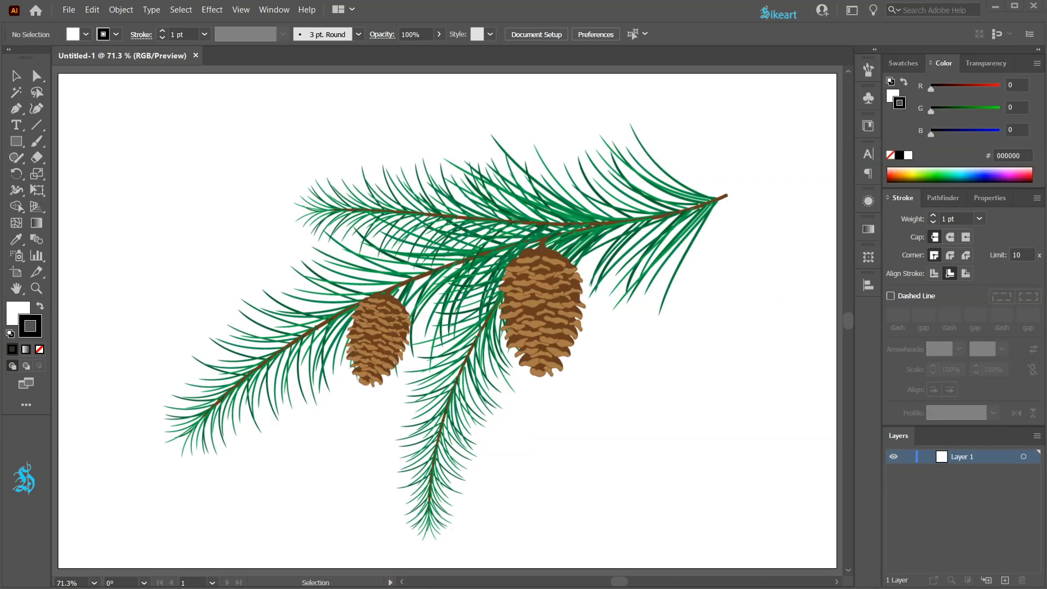